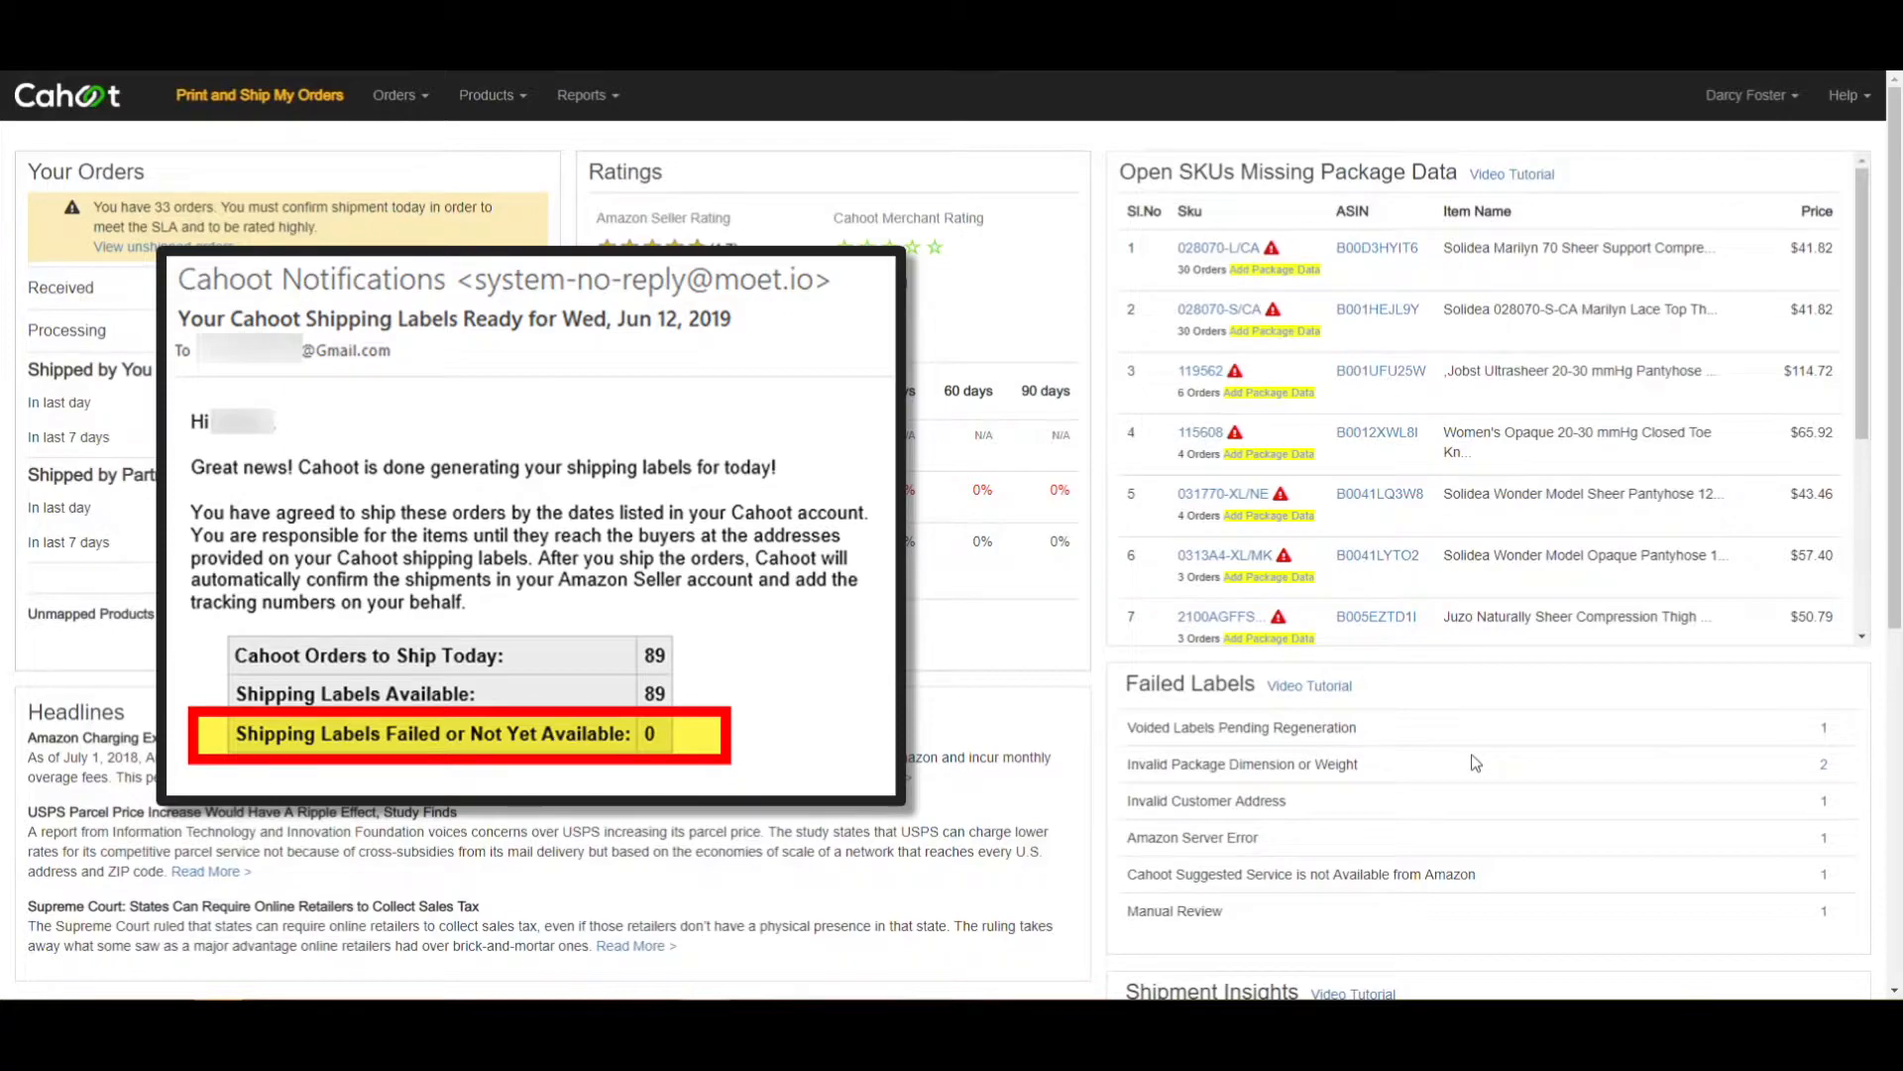
# From the failed labels for Invalid Package Dimension or Weight, open the first order and start creating its shipping label
pyautogui.click(1471, 756)
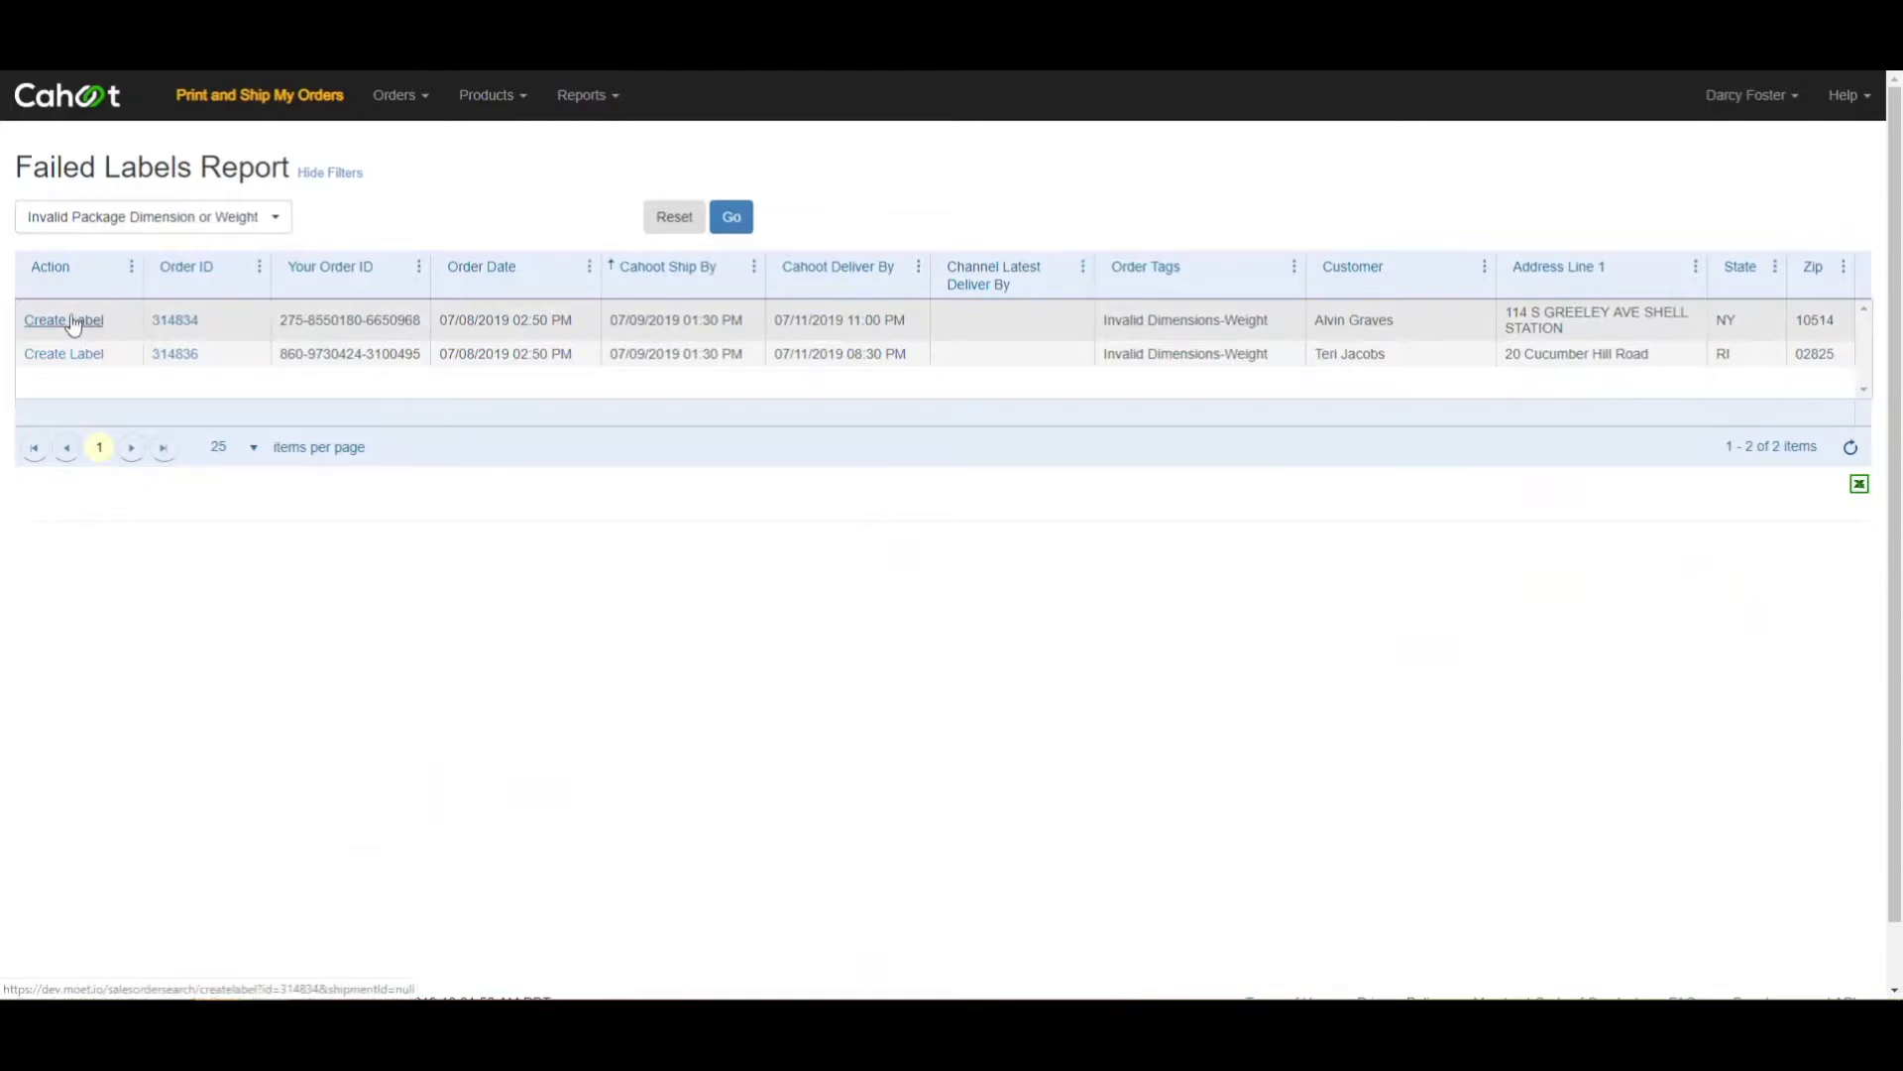
pyautogui.click(187, 323)
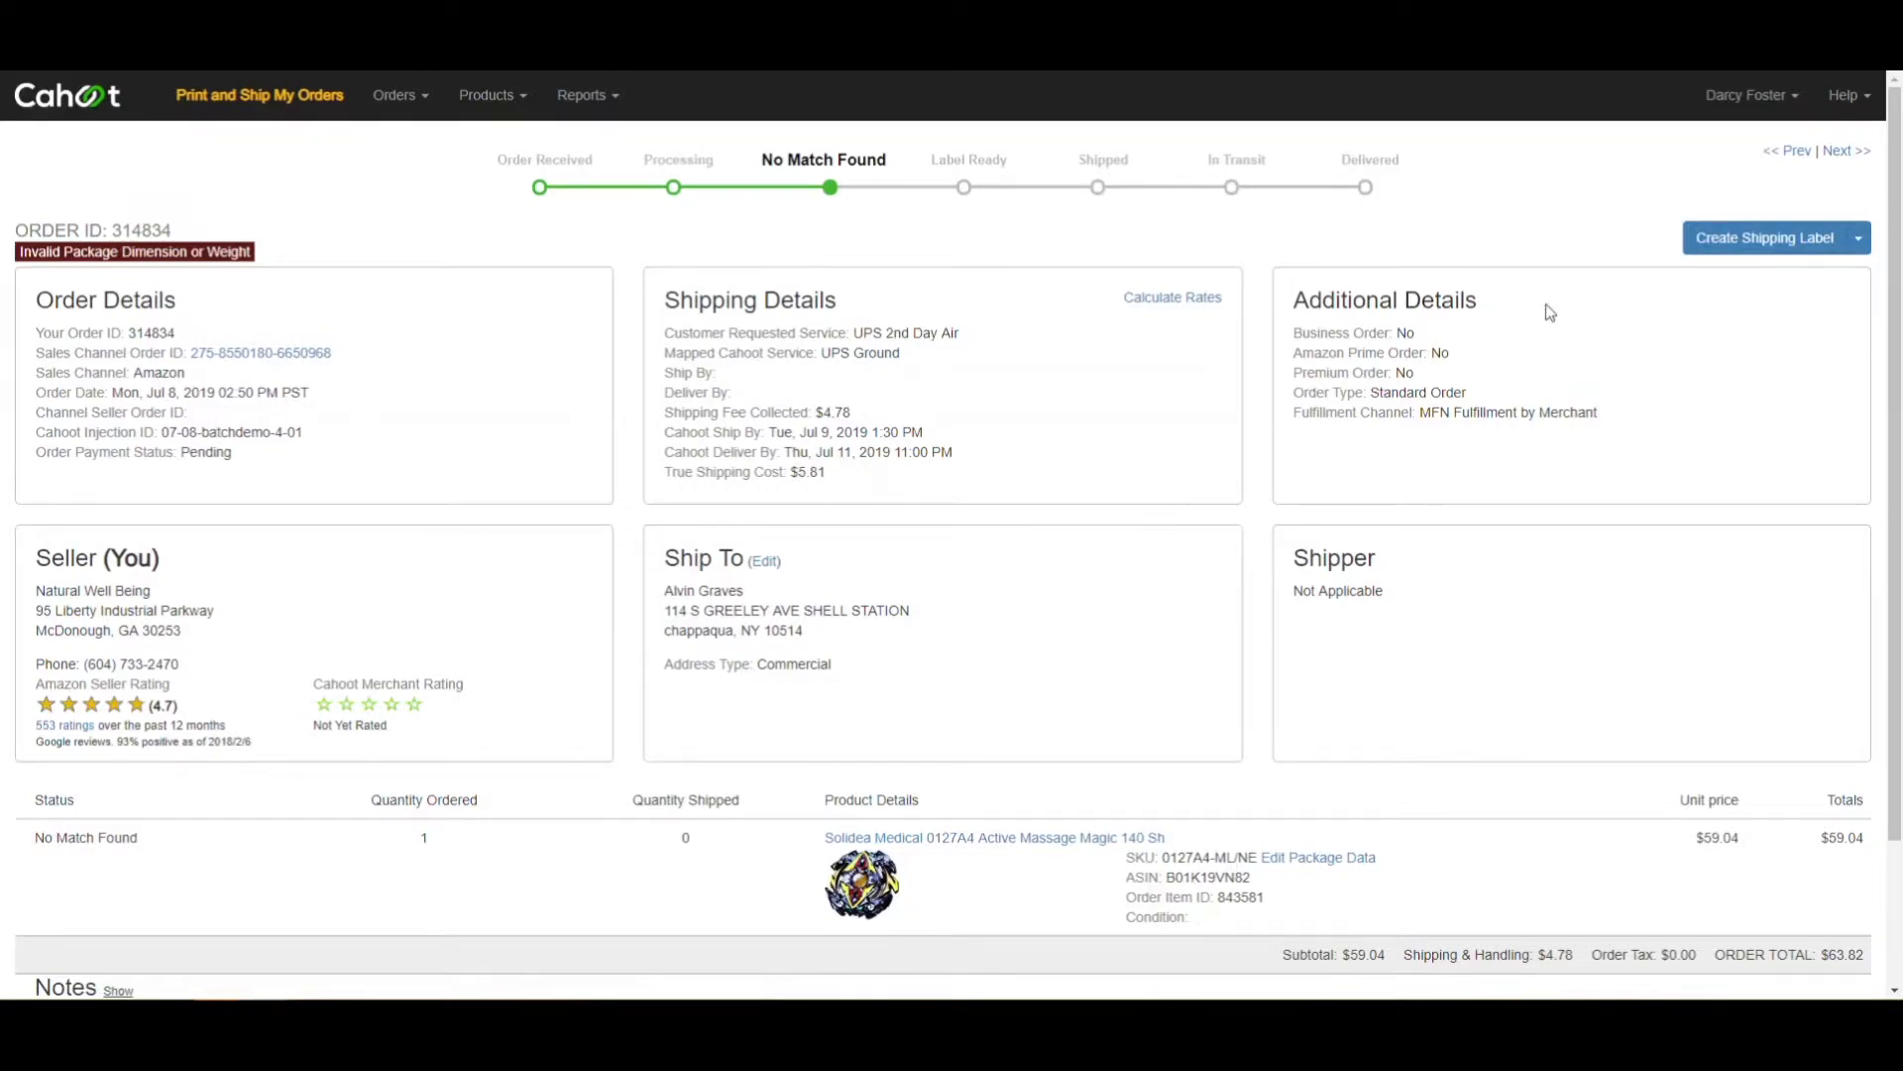
pyautogui.click(1750, 243)
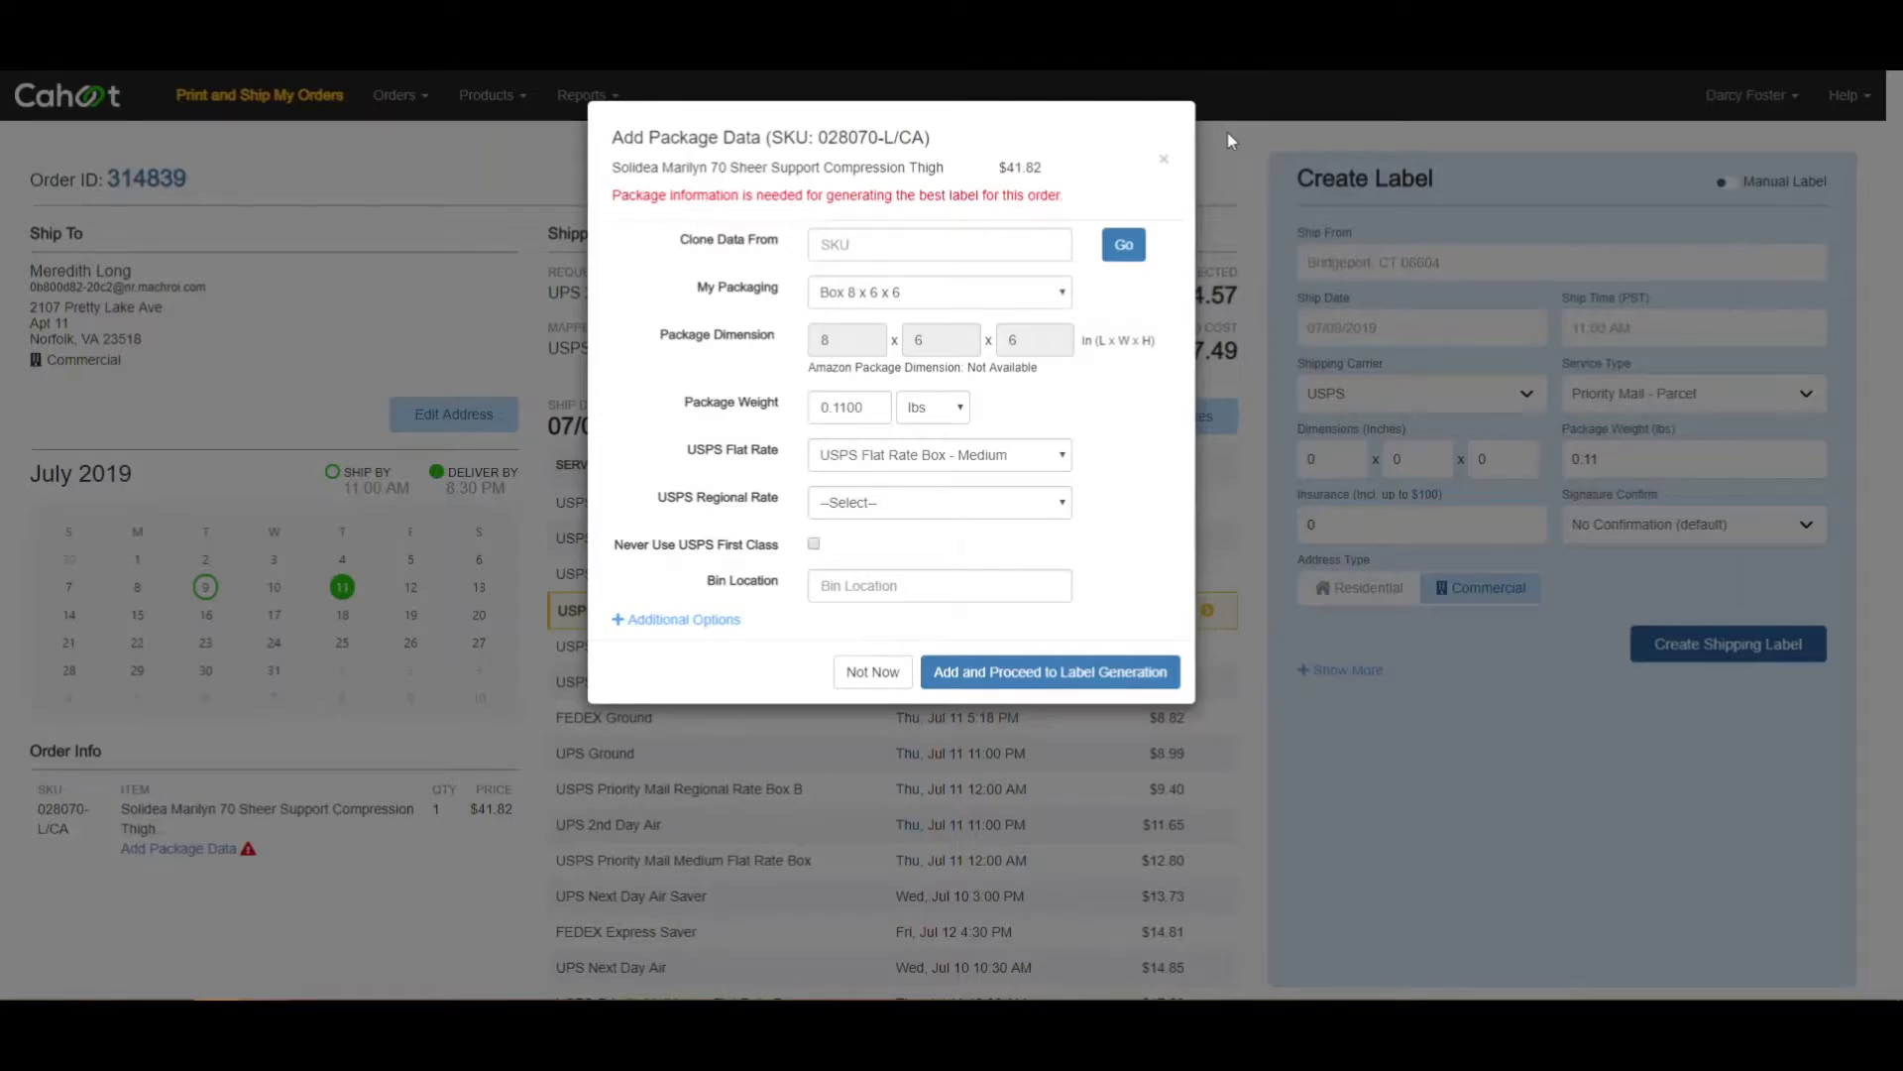
# Dismiss the package data prompt, then reopen the package data from the order's item and set its packaging to Box 9 x 4 x 2
pyautogui.click(1170, 161)
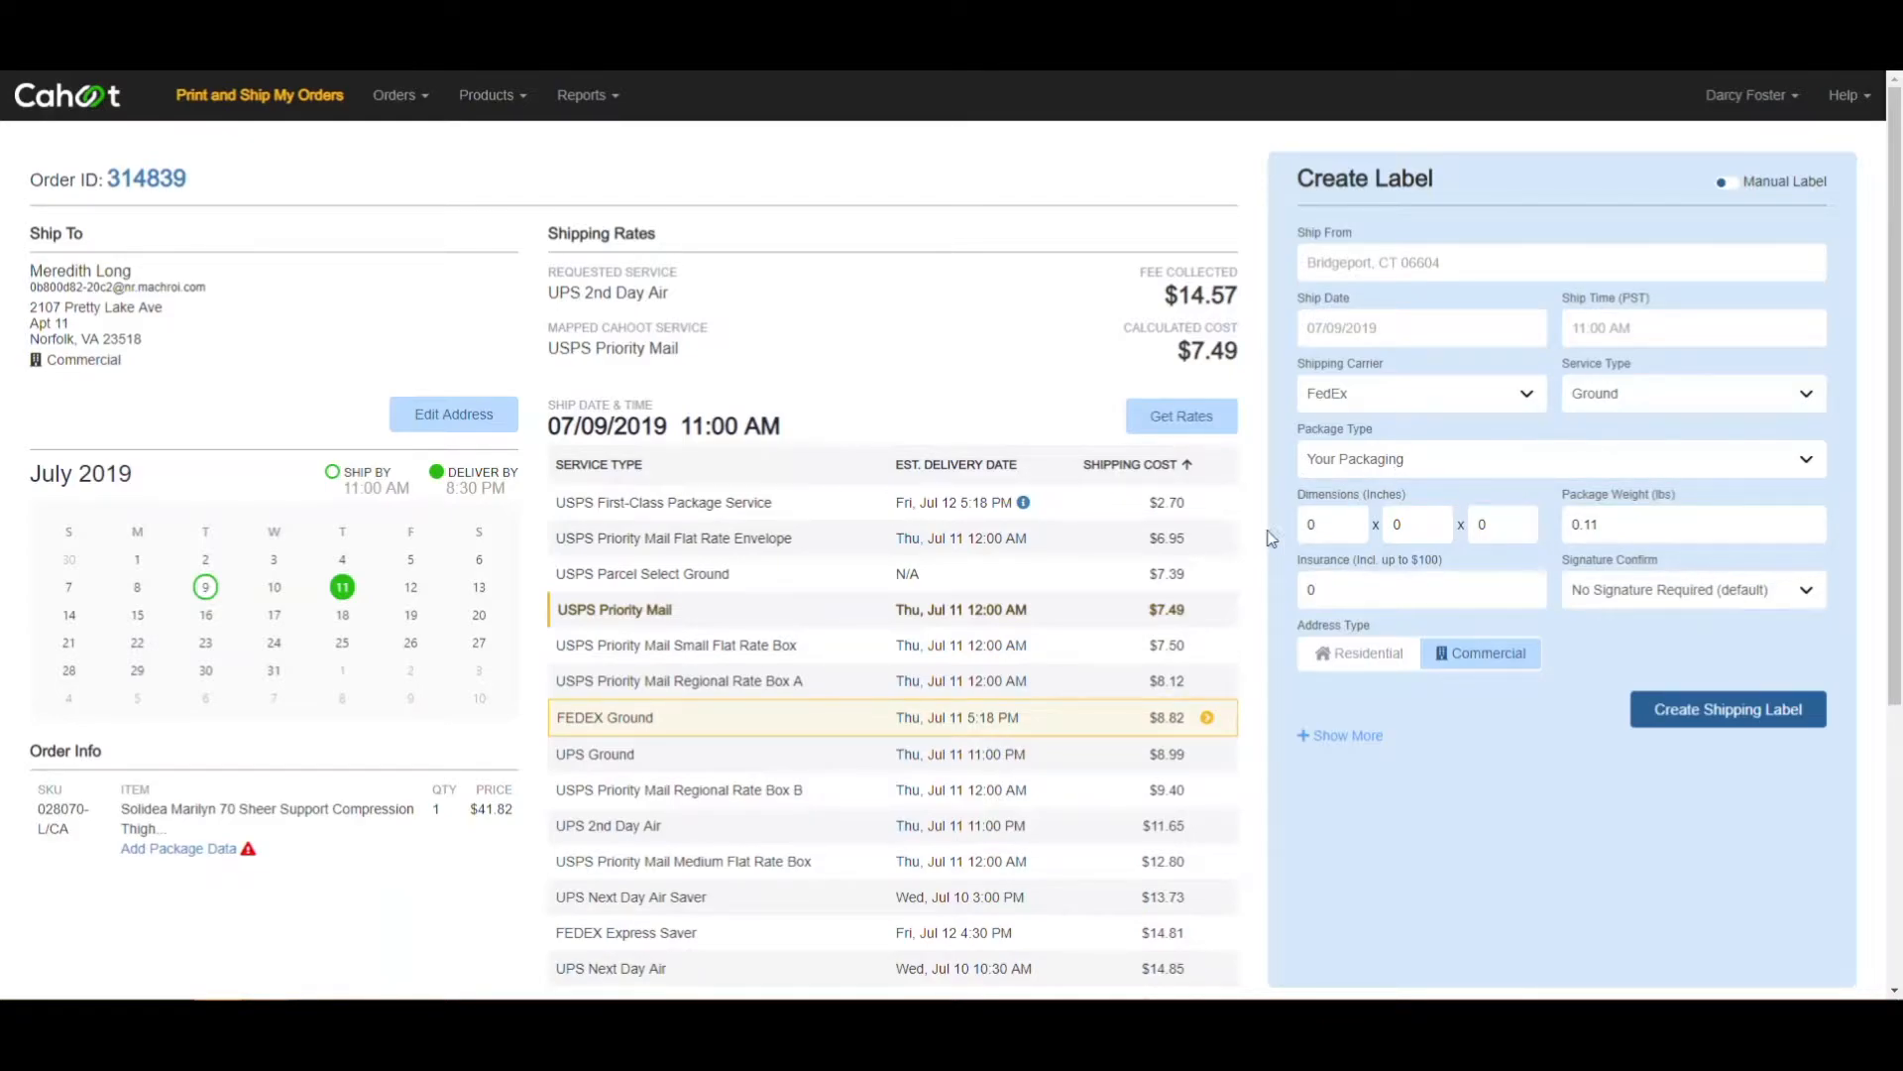
pyautogui.click(204, 852)
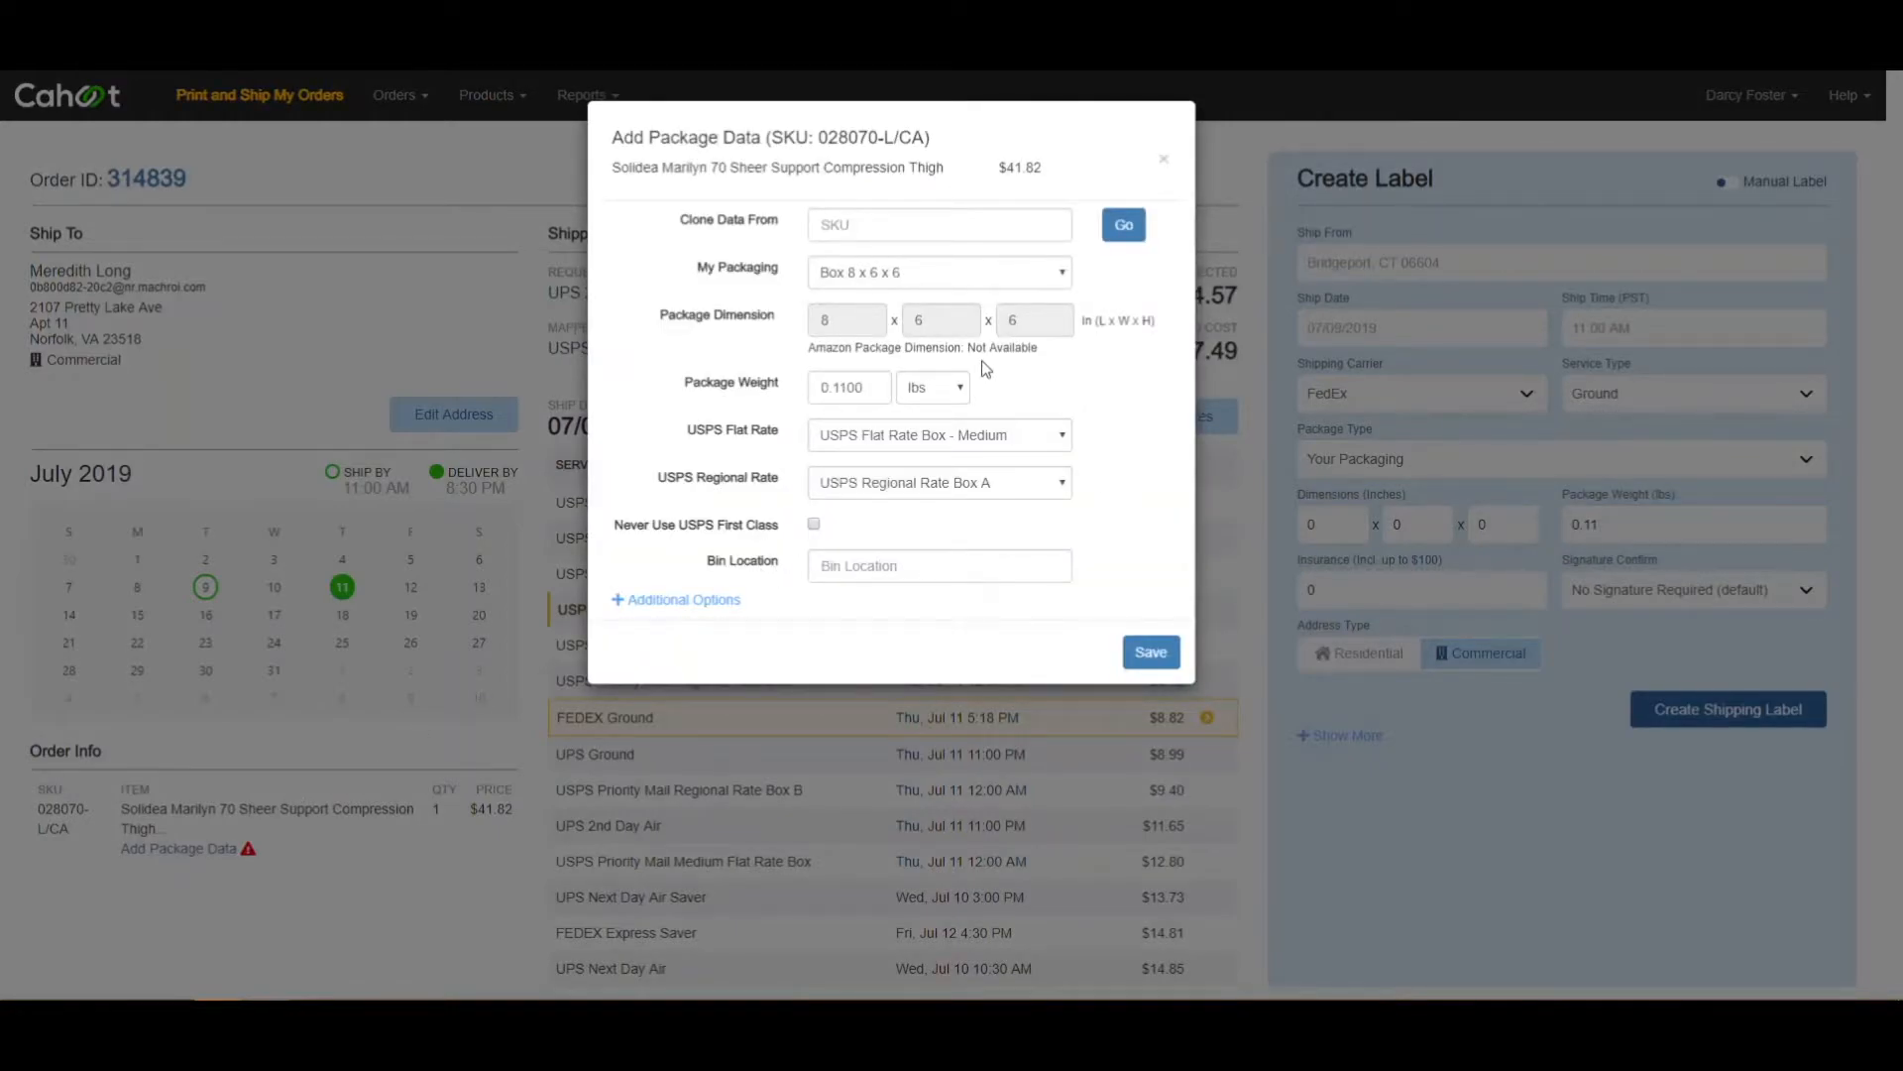
pyautogui.moveTo(1046, 349); pyautogui.dragTo(969, 355)
pyautogui.click(1015, 371)
pyautogui.click(1059, 276)
pyautogui.click(1041, 335)
# Set the package weight to 12 oz
pyautogui.moveTo(875, 386); pyautogui.dragTo(816, 394)
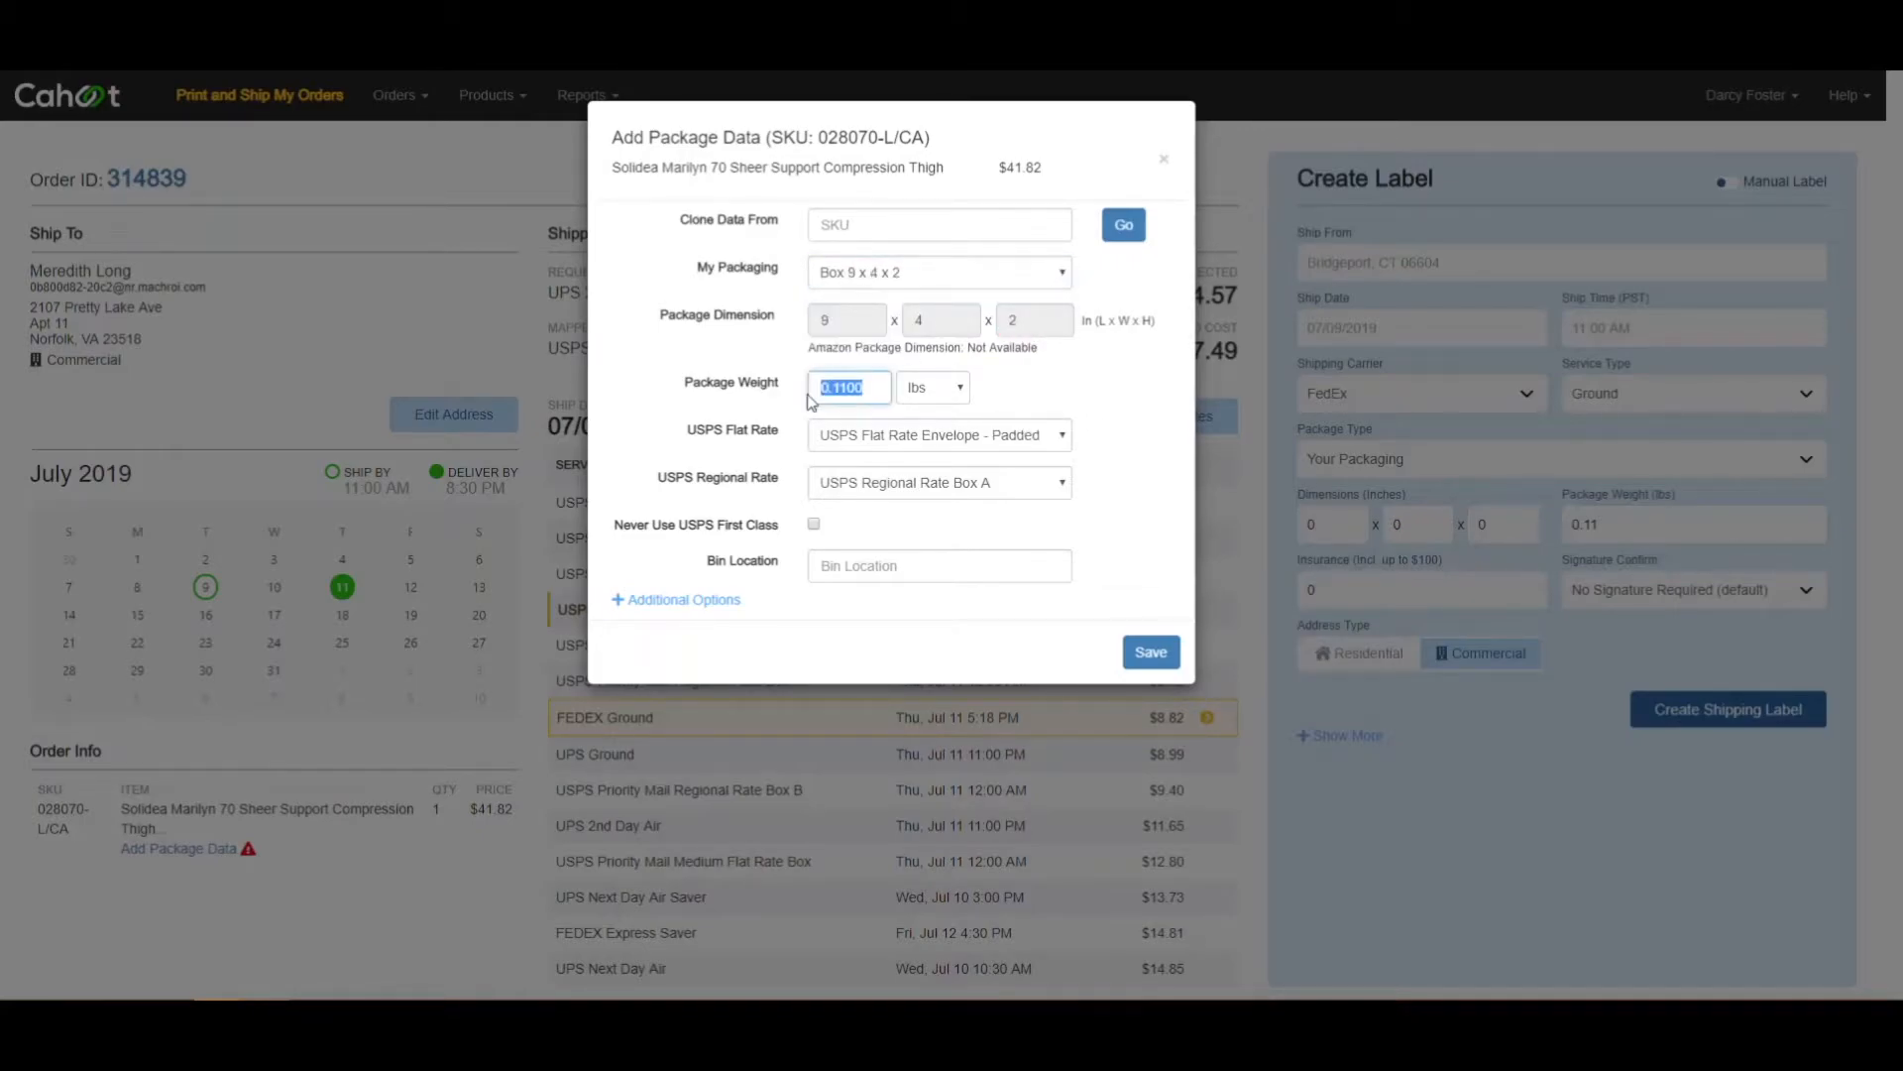
pyautogui.write('12')
pyautogui.click(934, 387)
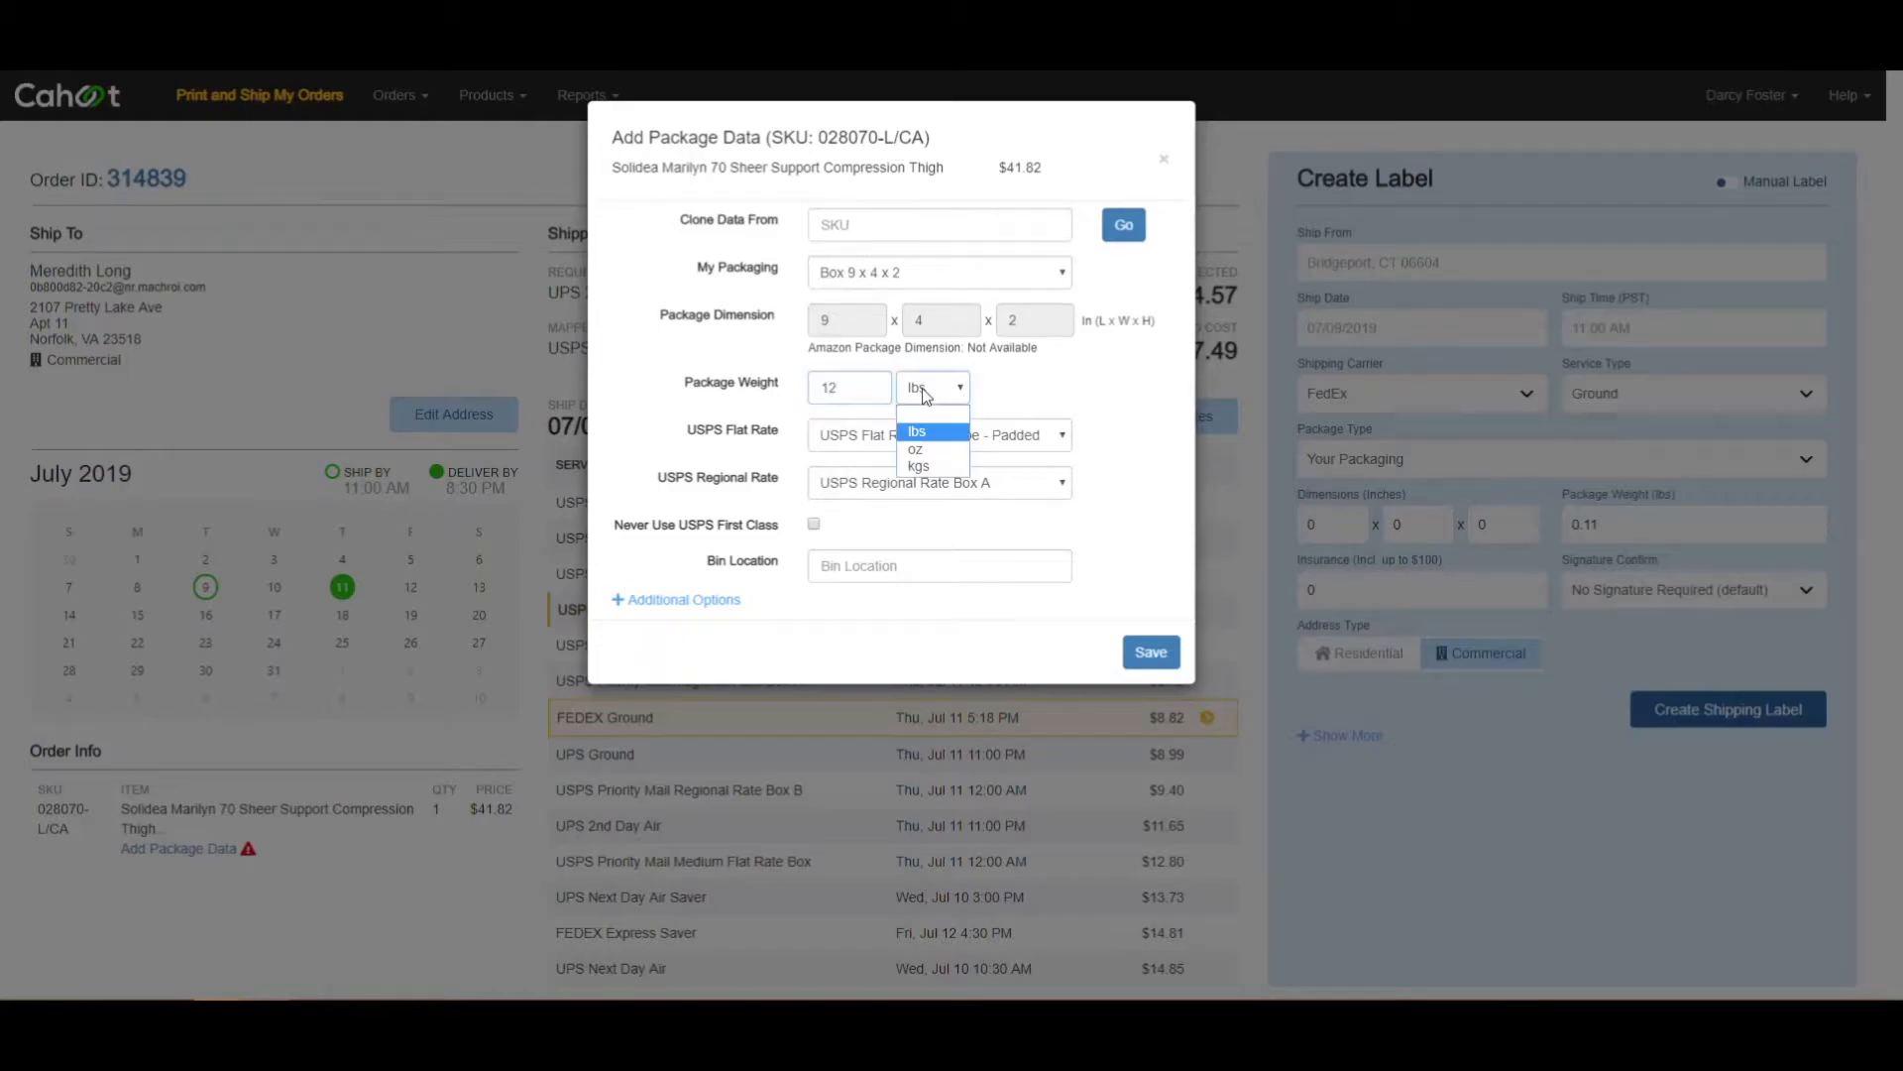
pyautogui.click(922, 436)
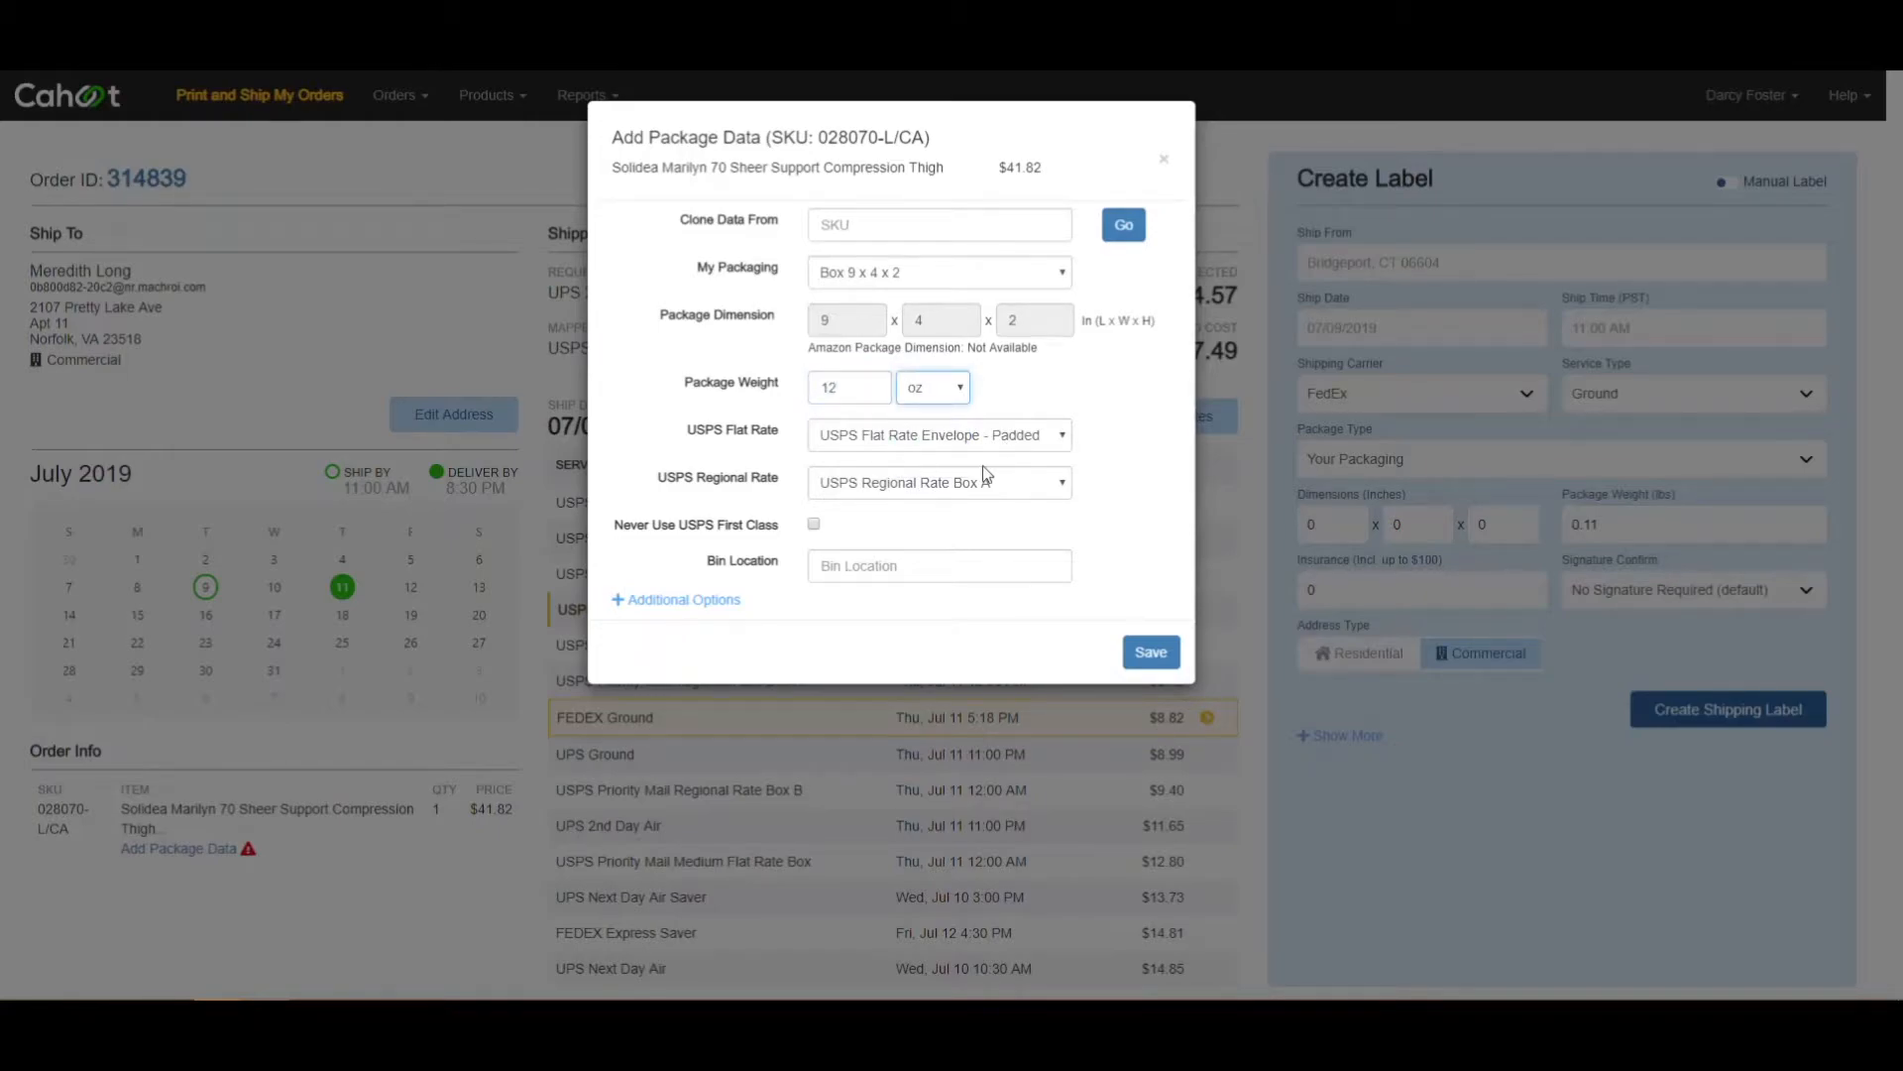
# Set the bin location to A1234, check the additional options, and save the package data
pyautogui.click(858, 567)
pyautogui.write('A12')
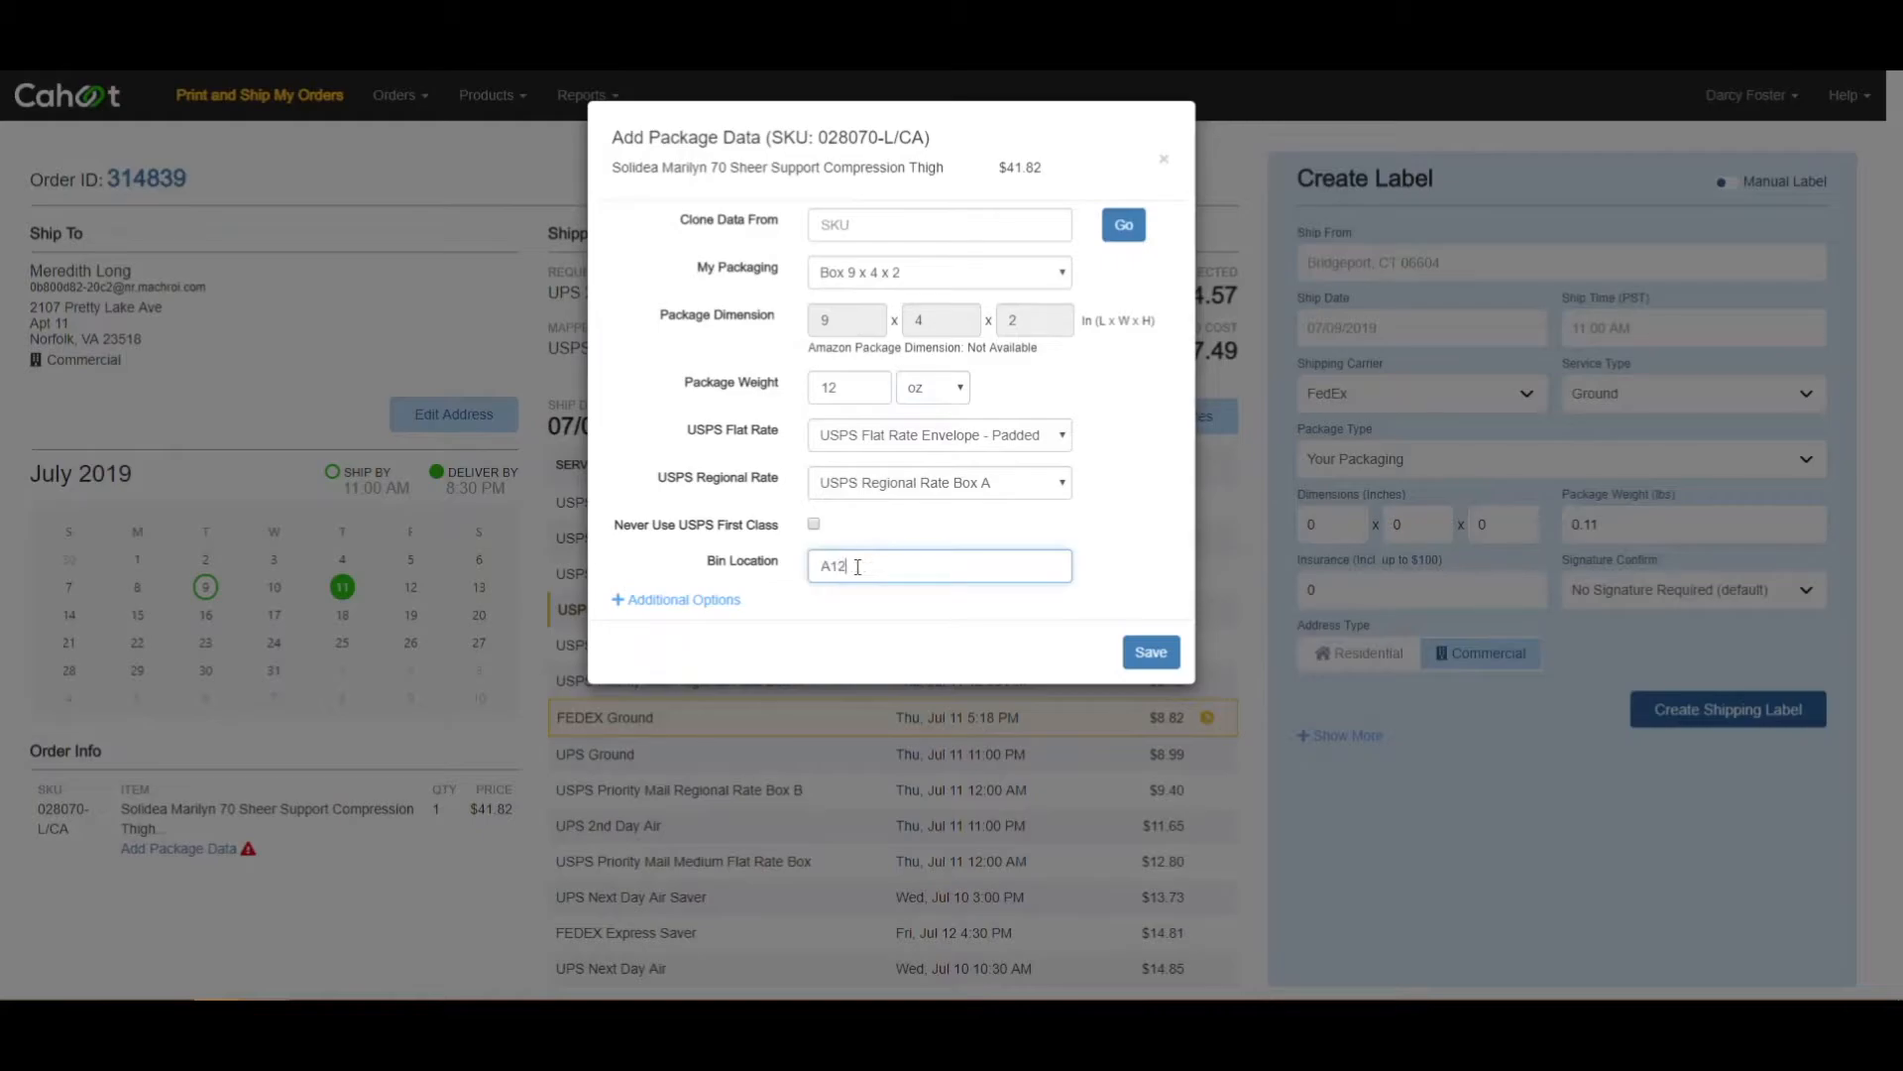
pyautogui.write('34')
pyautogui.click(720, 601)
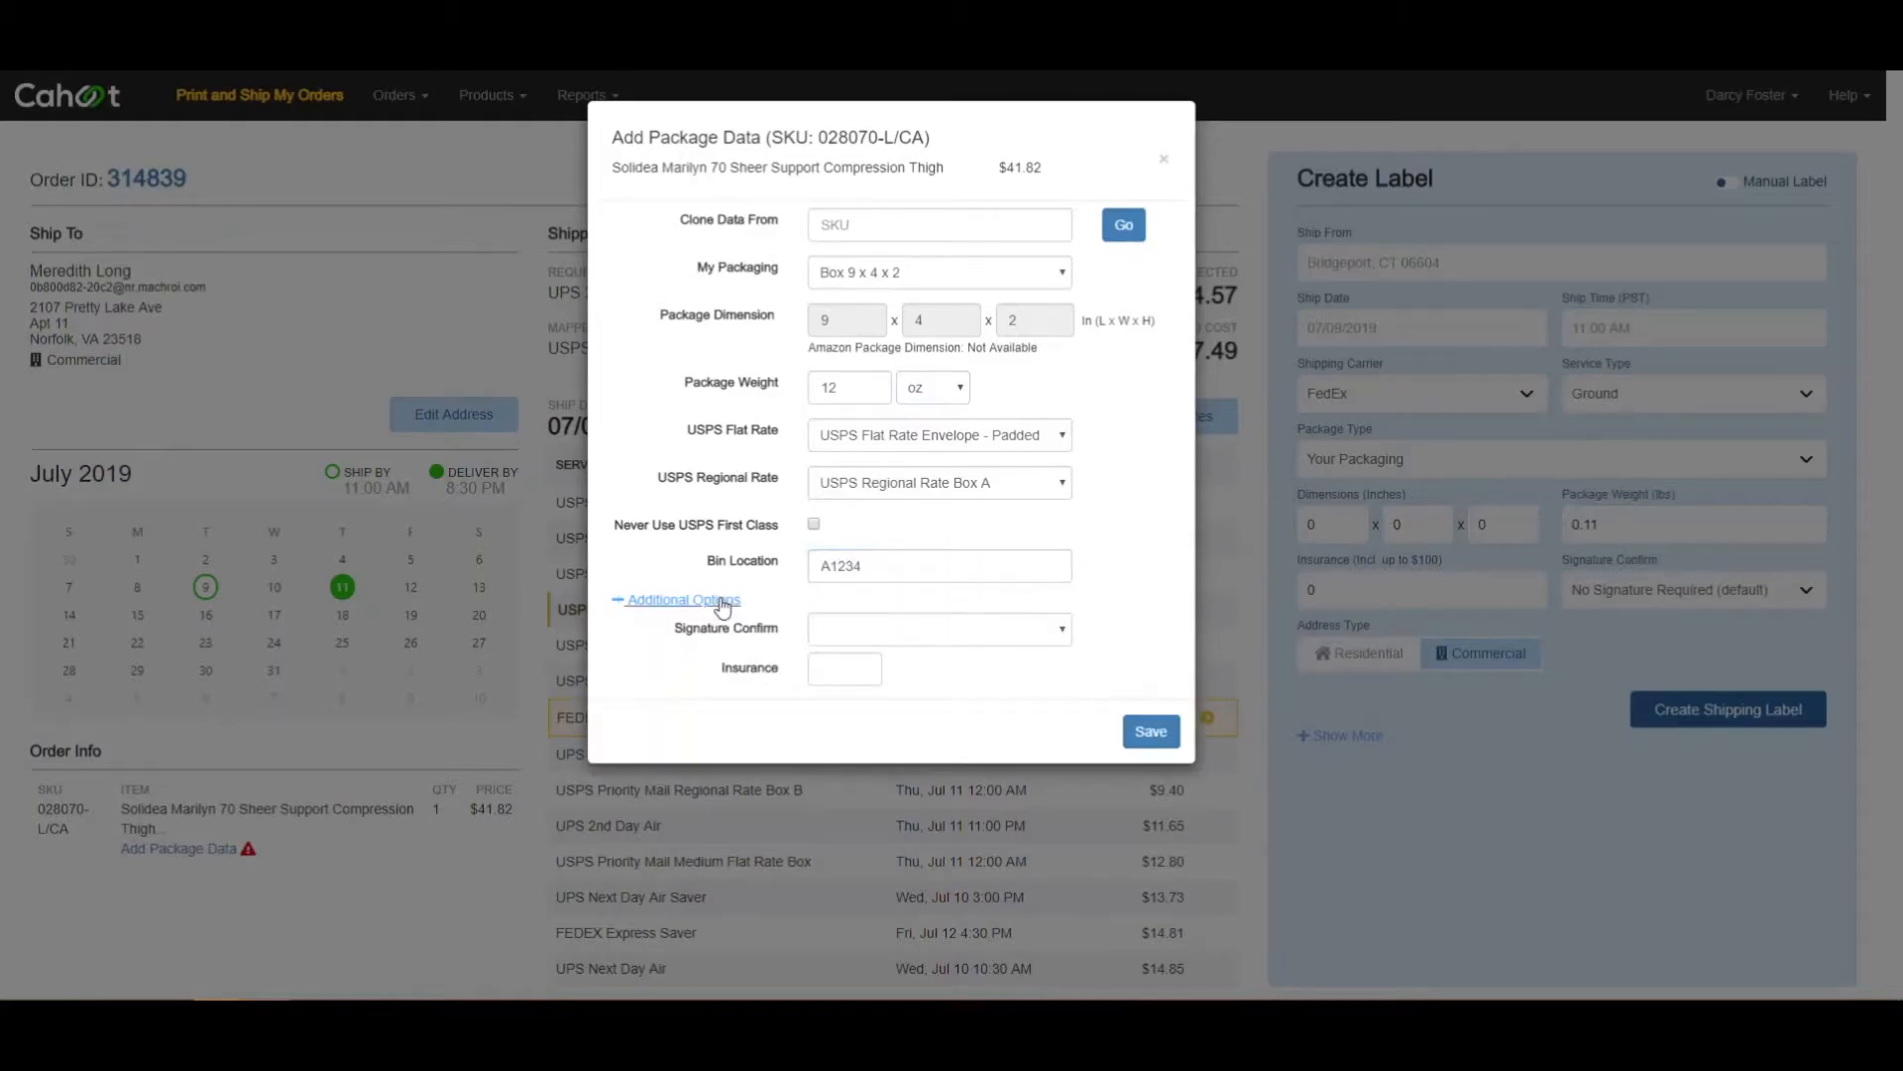
pyautogui.click(723, 603)
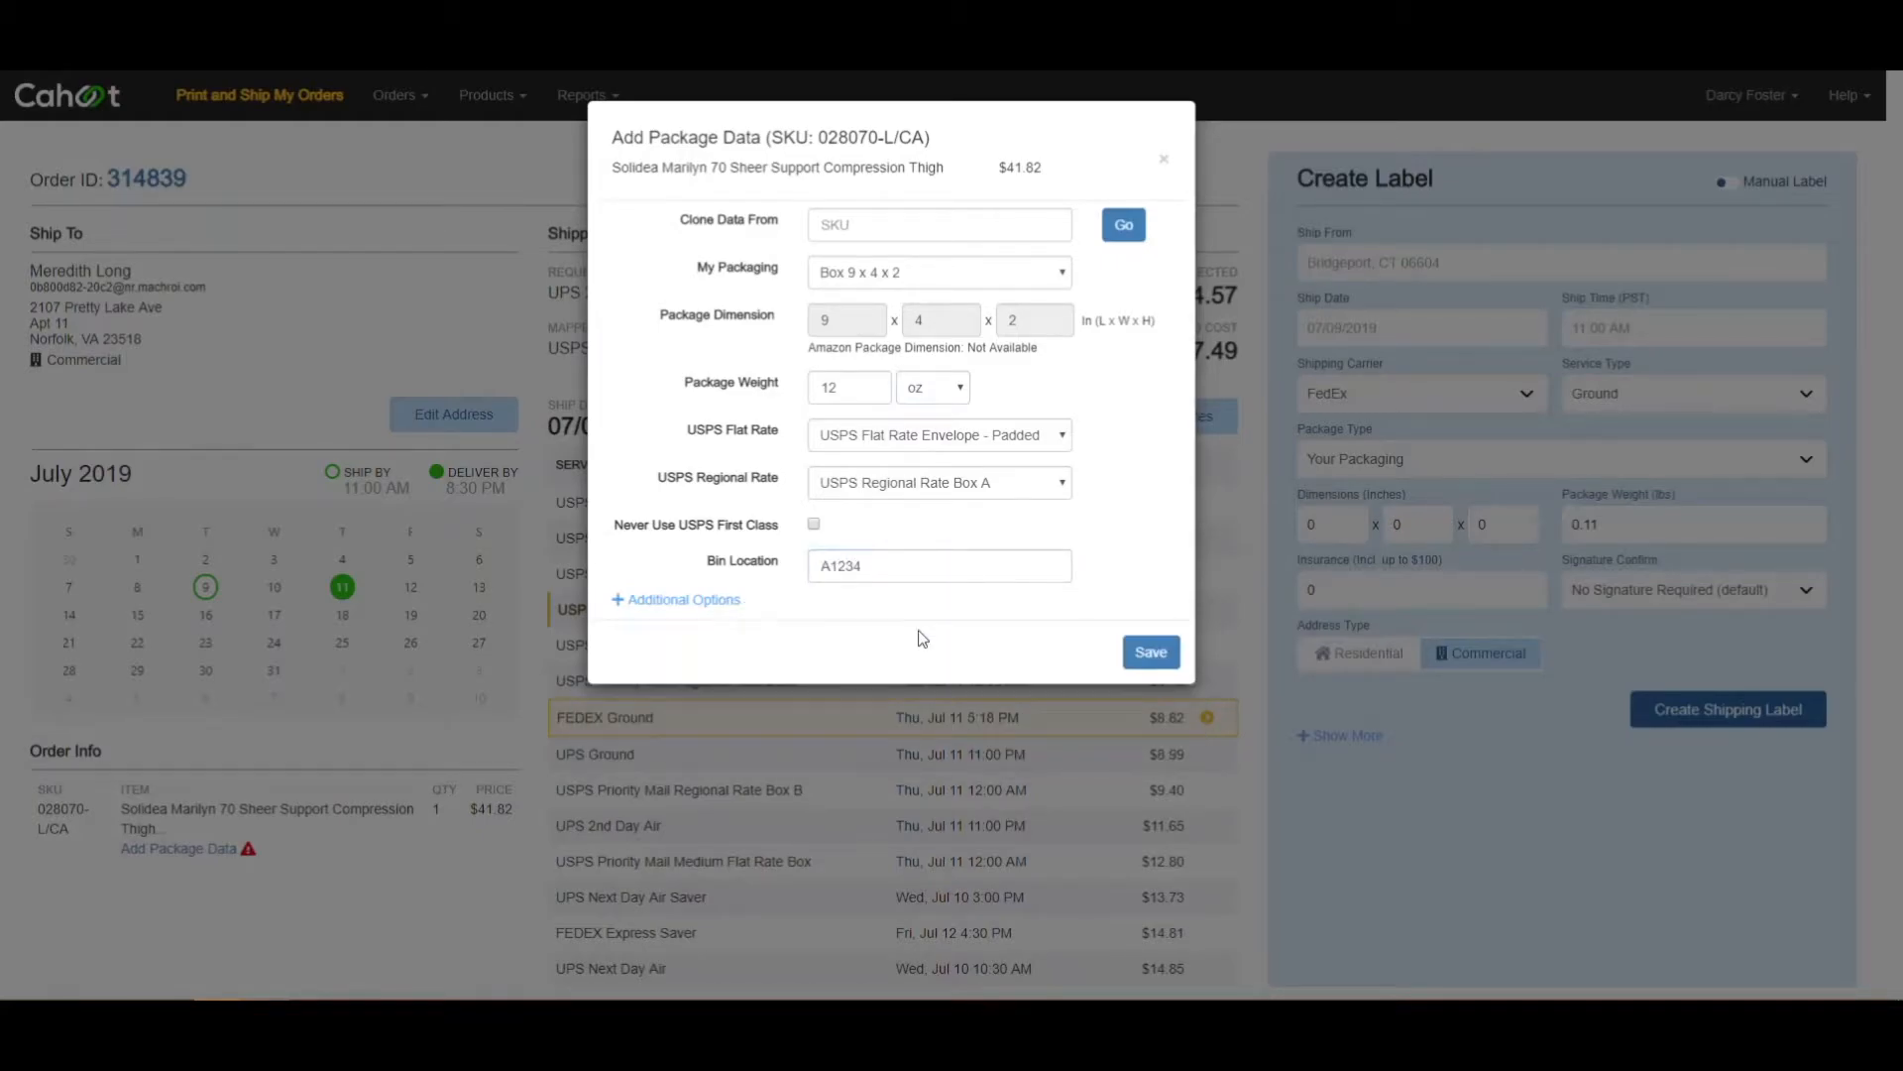
pyautogui.click(1150, 667)
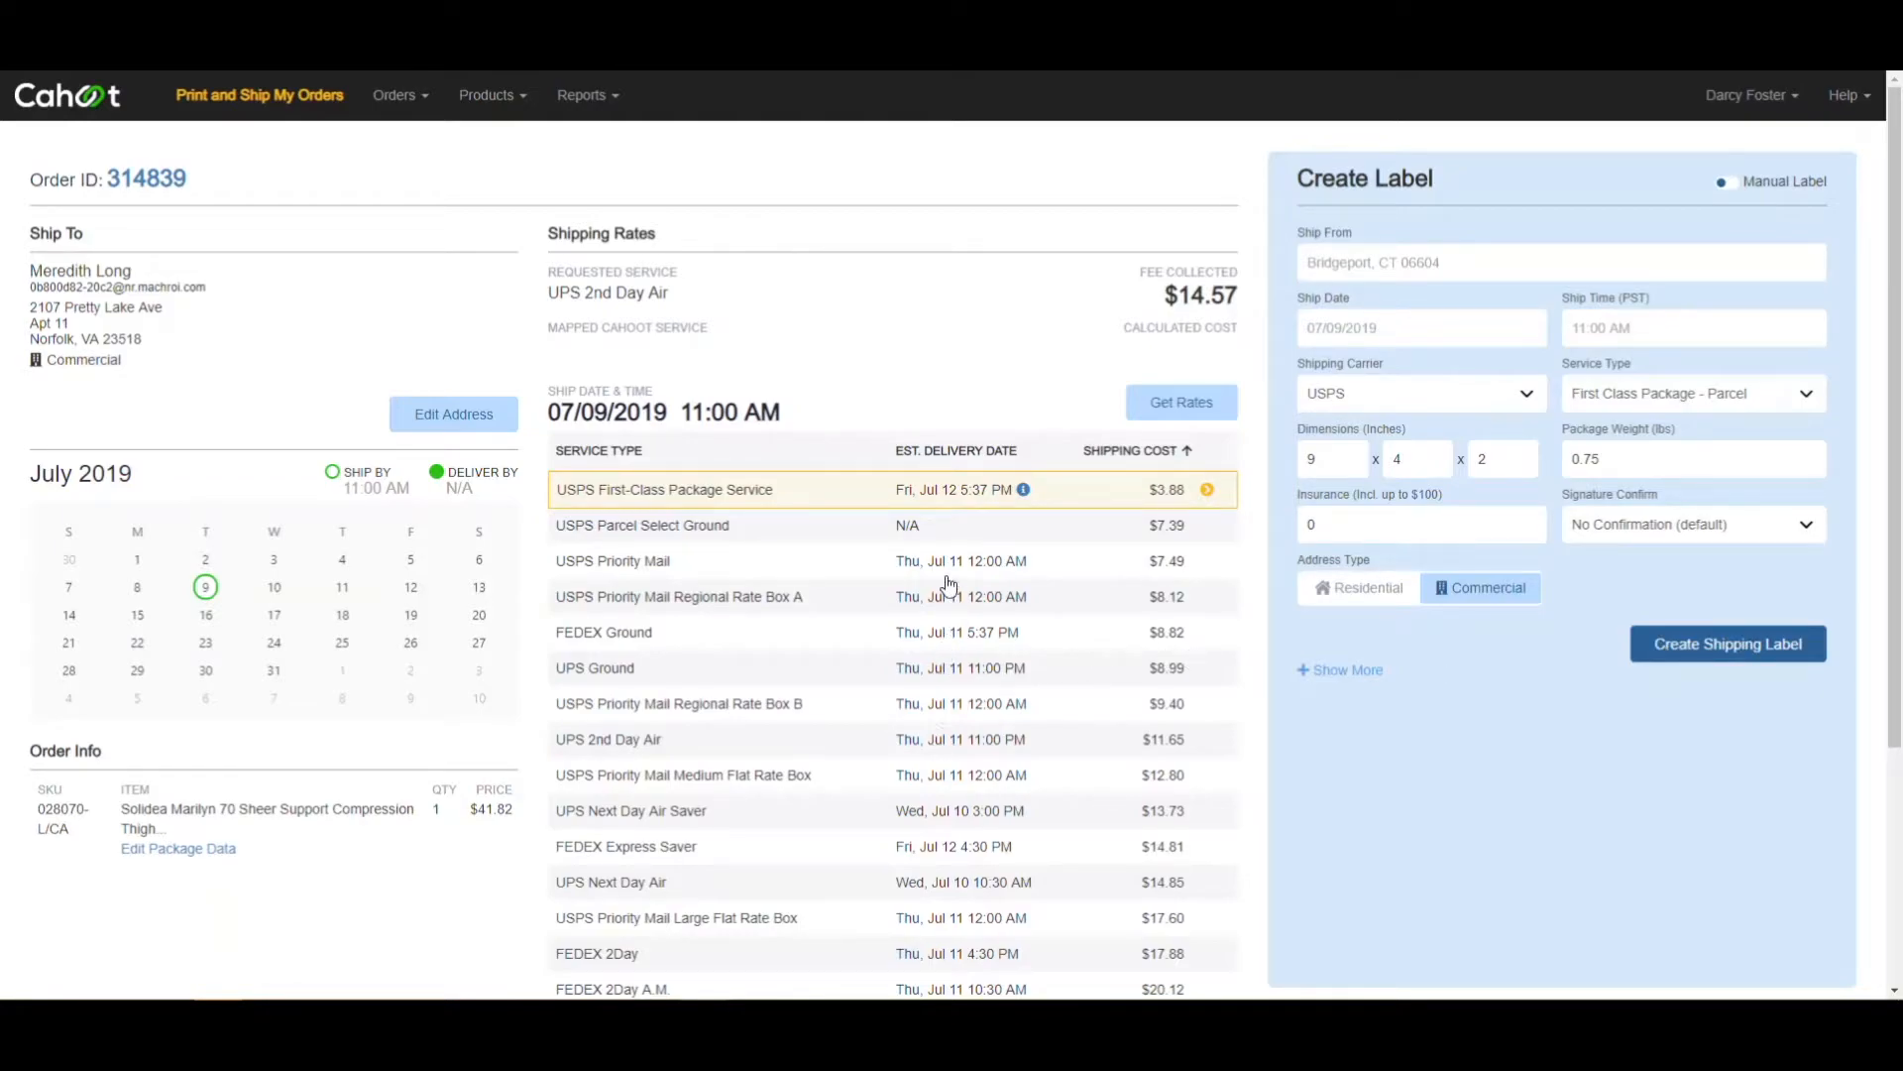
# Select the FEDEX Ground rate for the order and create its shipping label
pyautogui.click(940, 629)
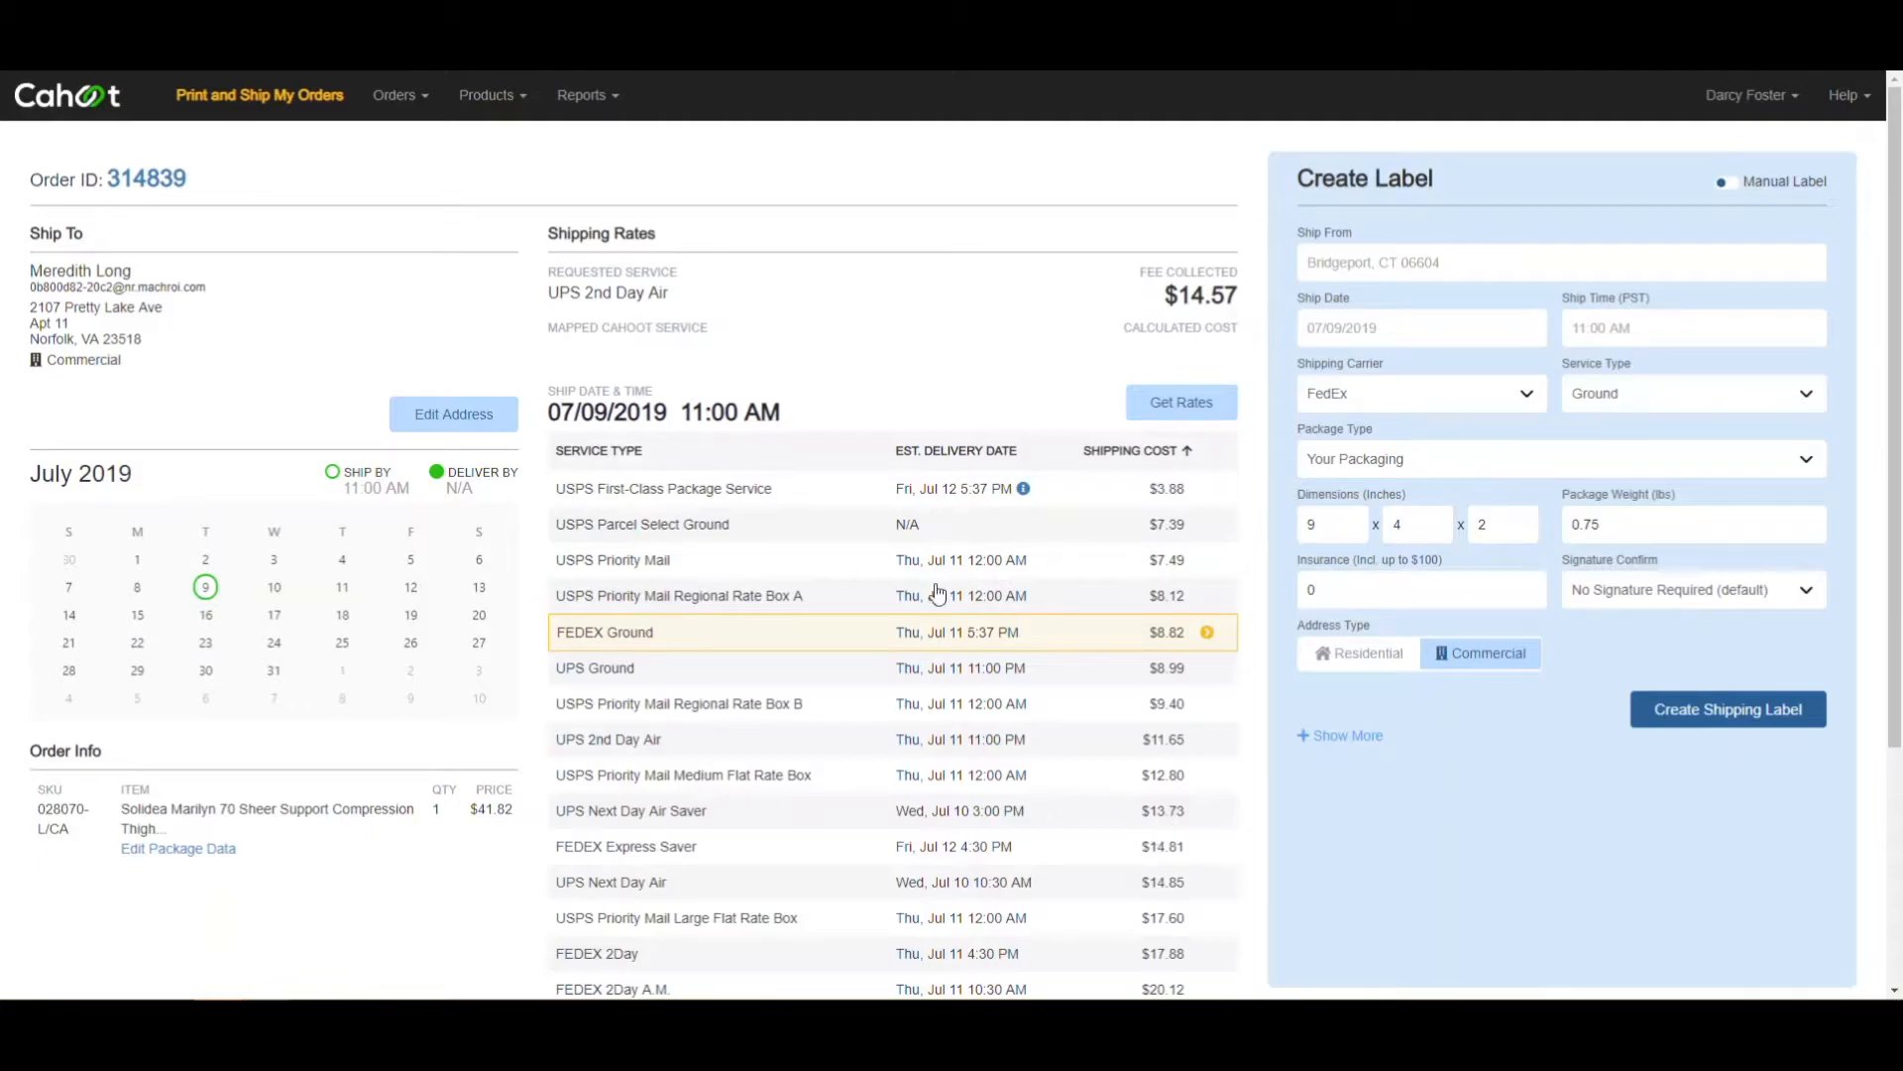
pyautogui.click(1752, 712)
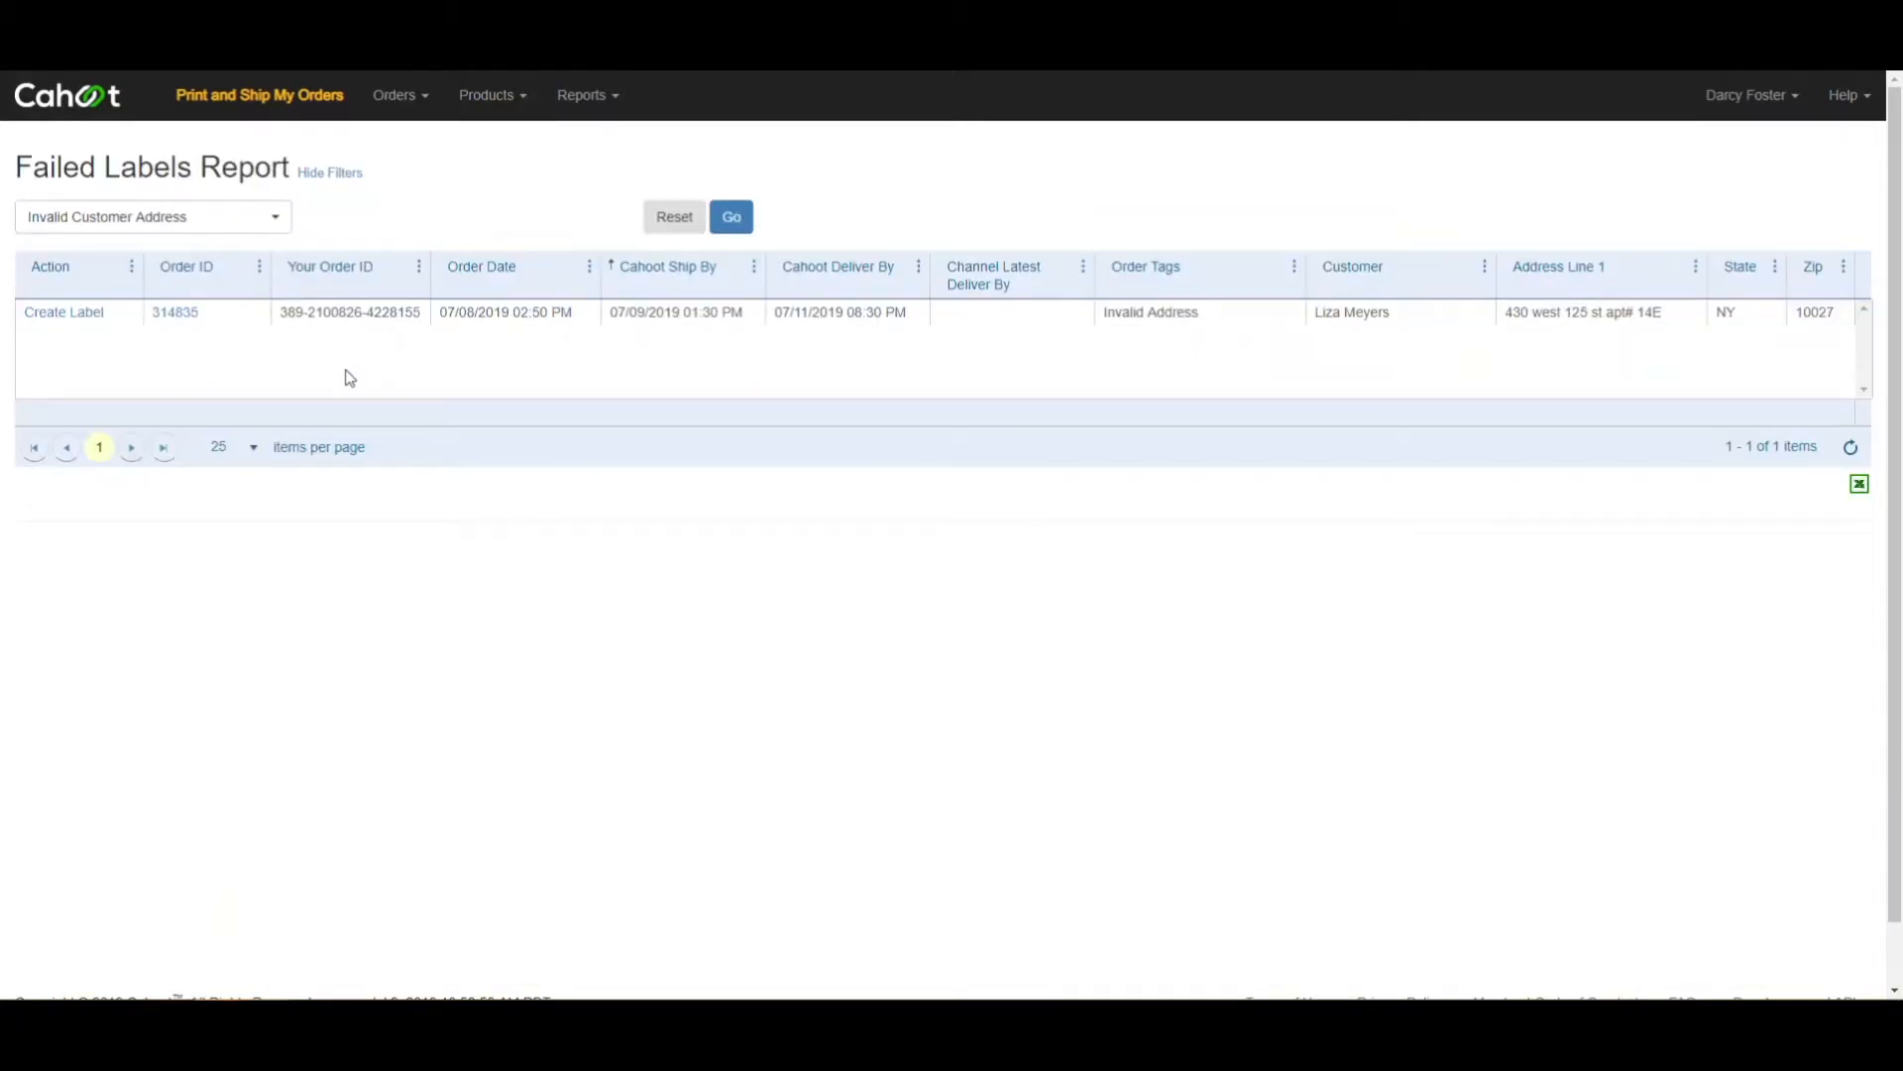
# For the order listed under Invalid Customer Address, validate the ship-to address and save the suggested correction
pyautogui.click(78, 314)
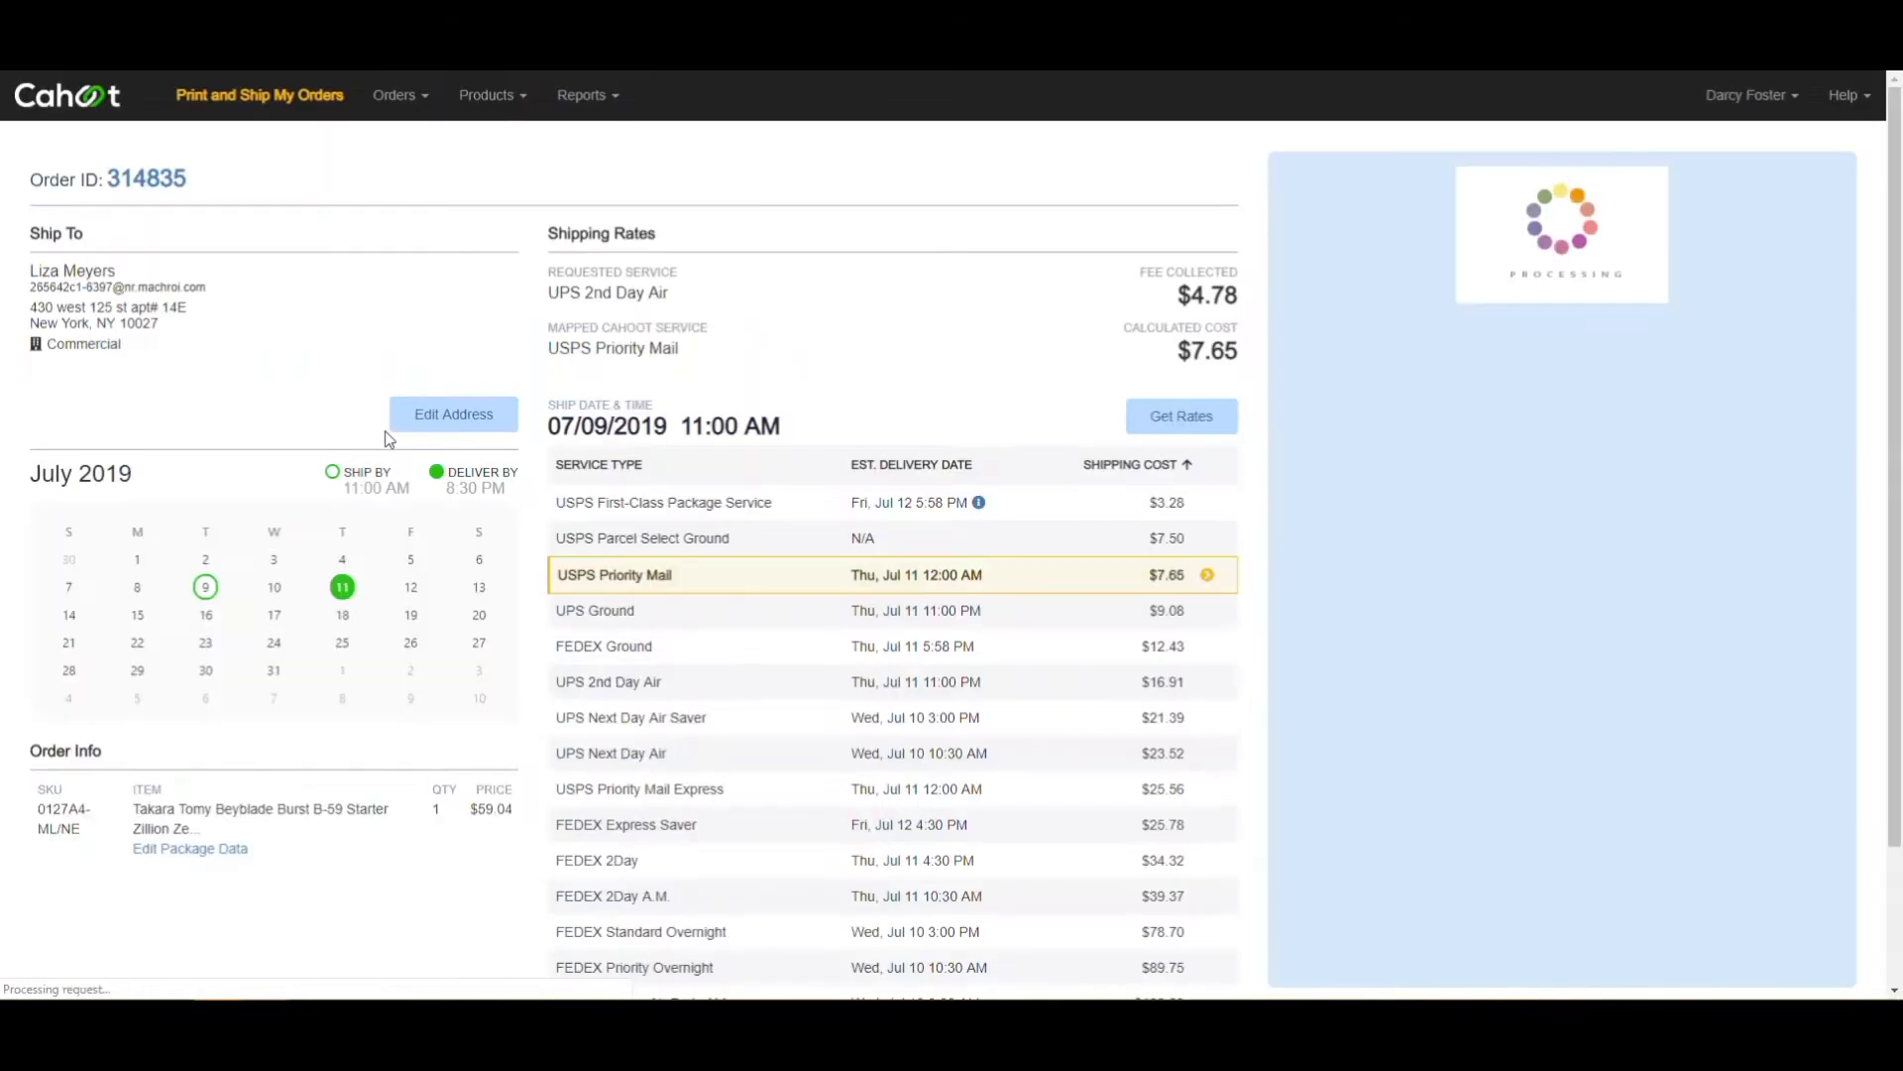
pyautogui.click(454, 416)
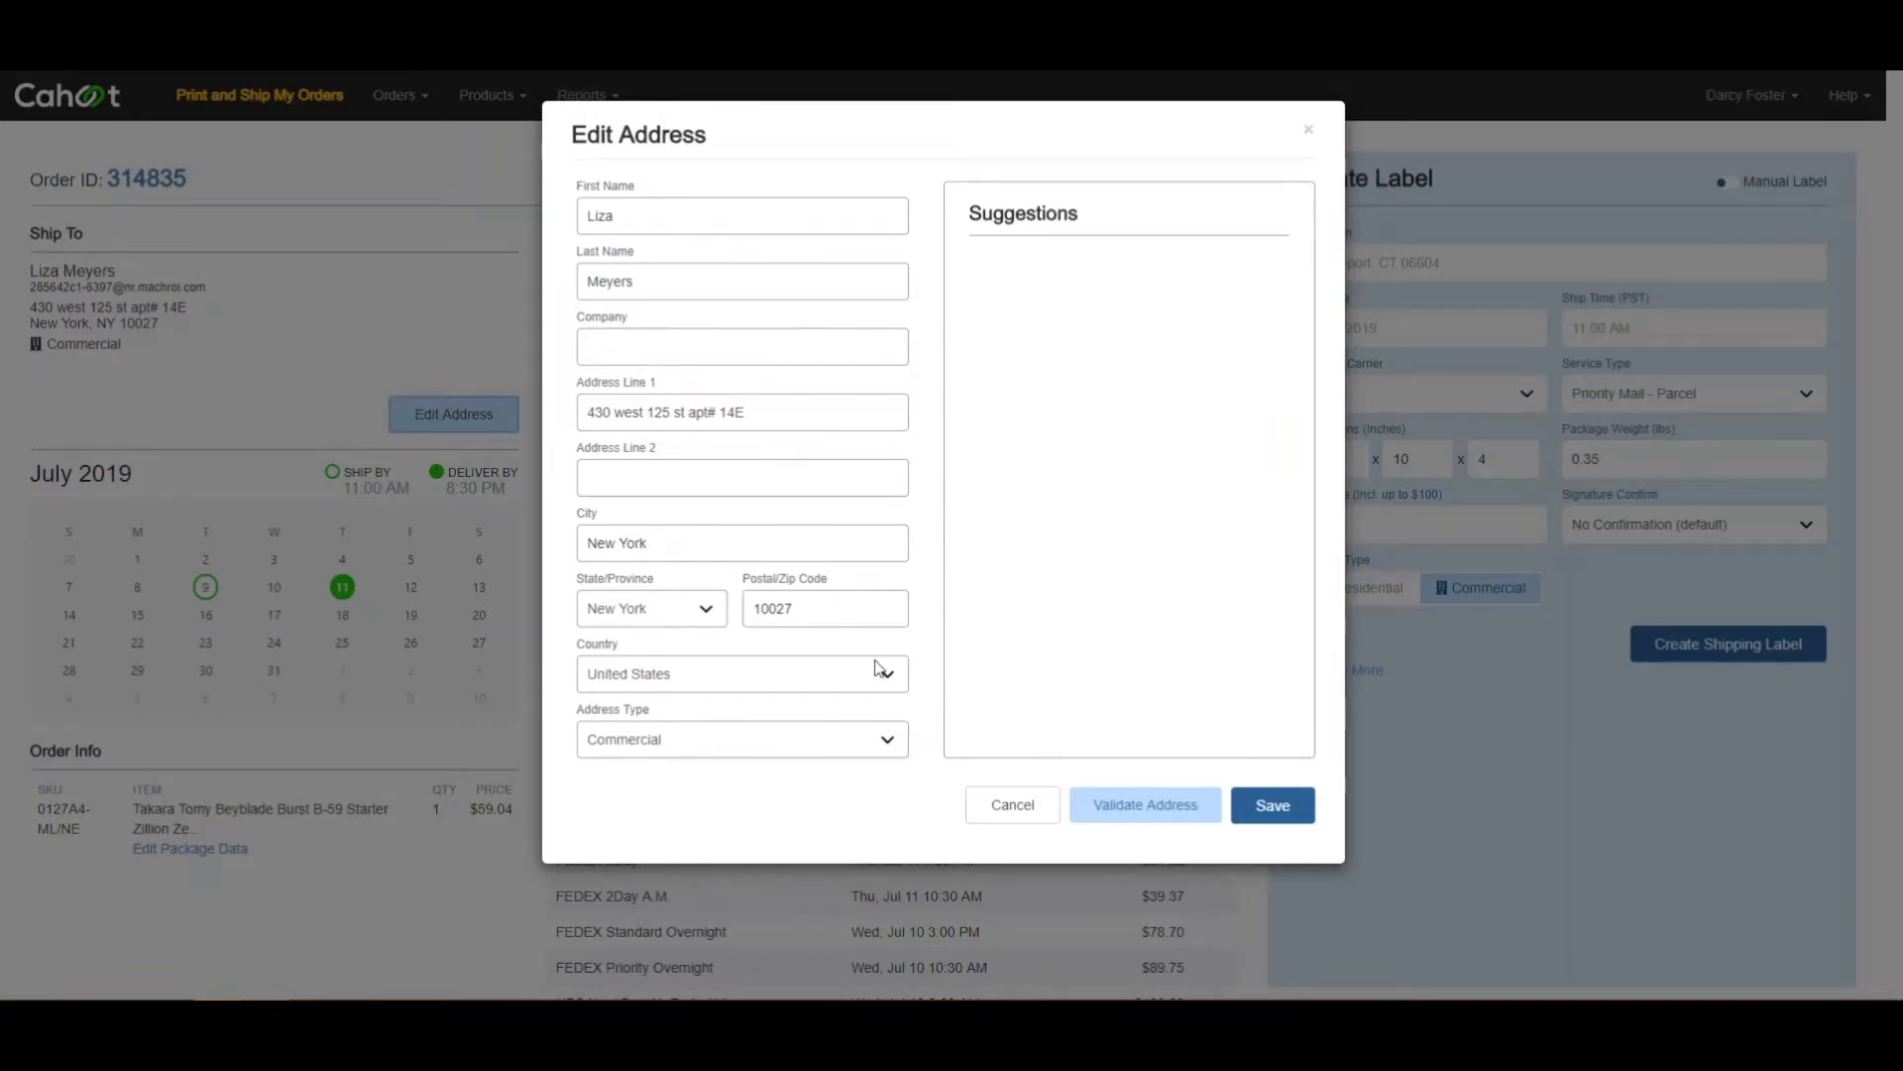
pyautogui.click(1165, 803)
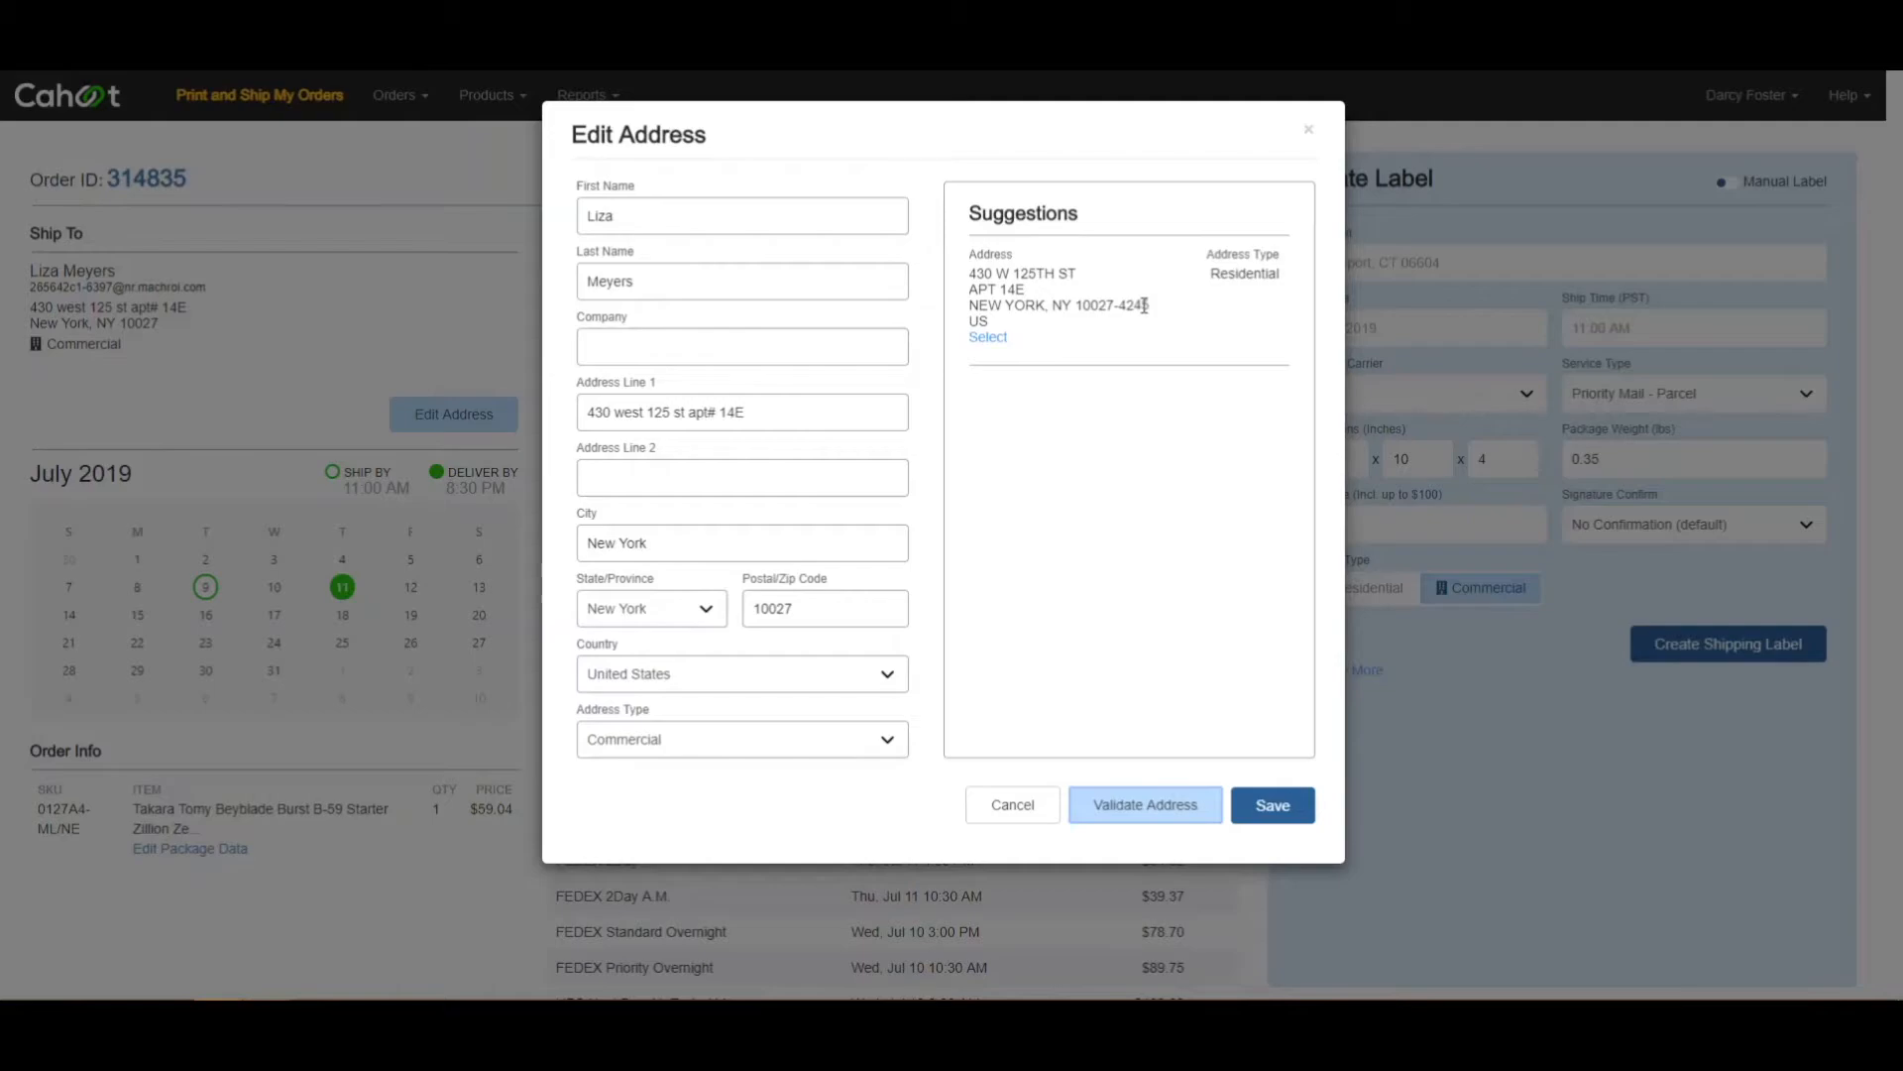
pyautogui.click(989, 337)
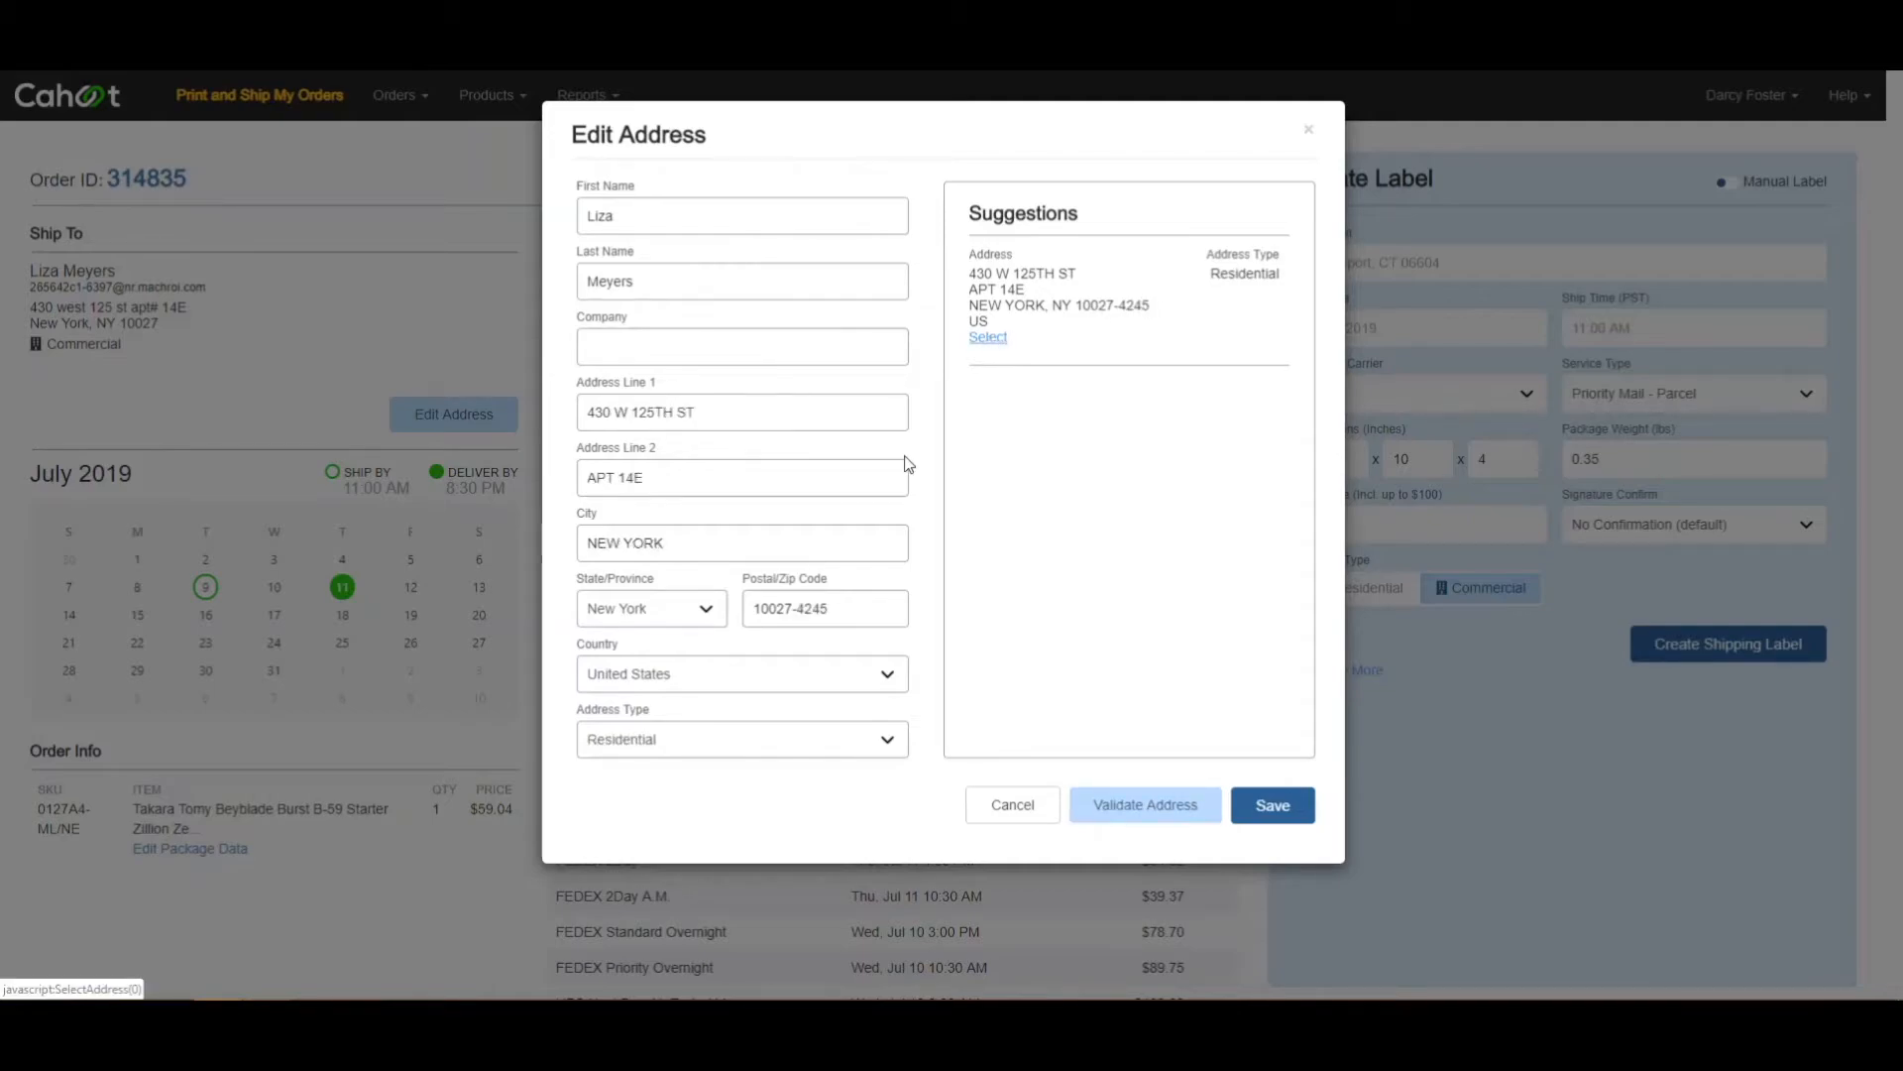
pyautogui.click(1257, 807)
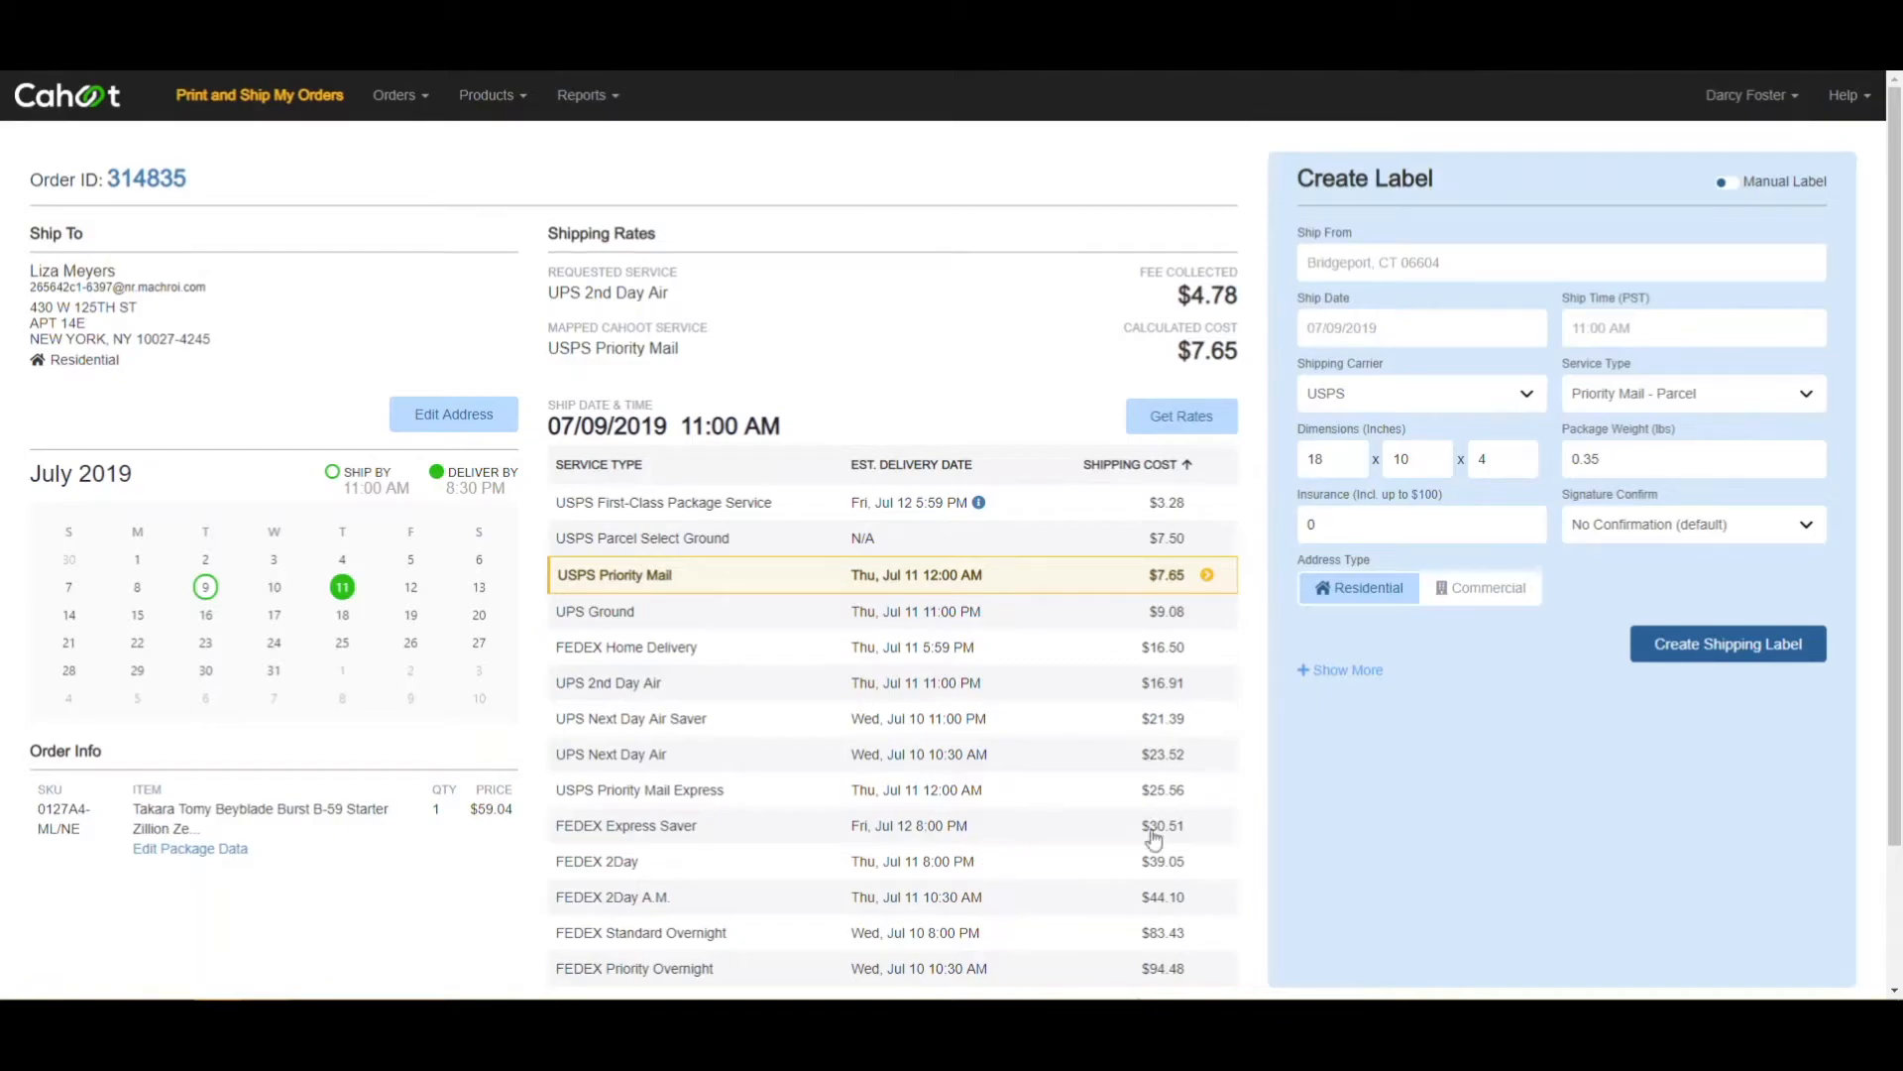
pyautogui.click(888, 516)
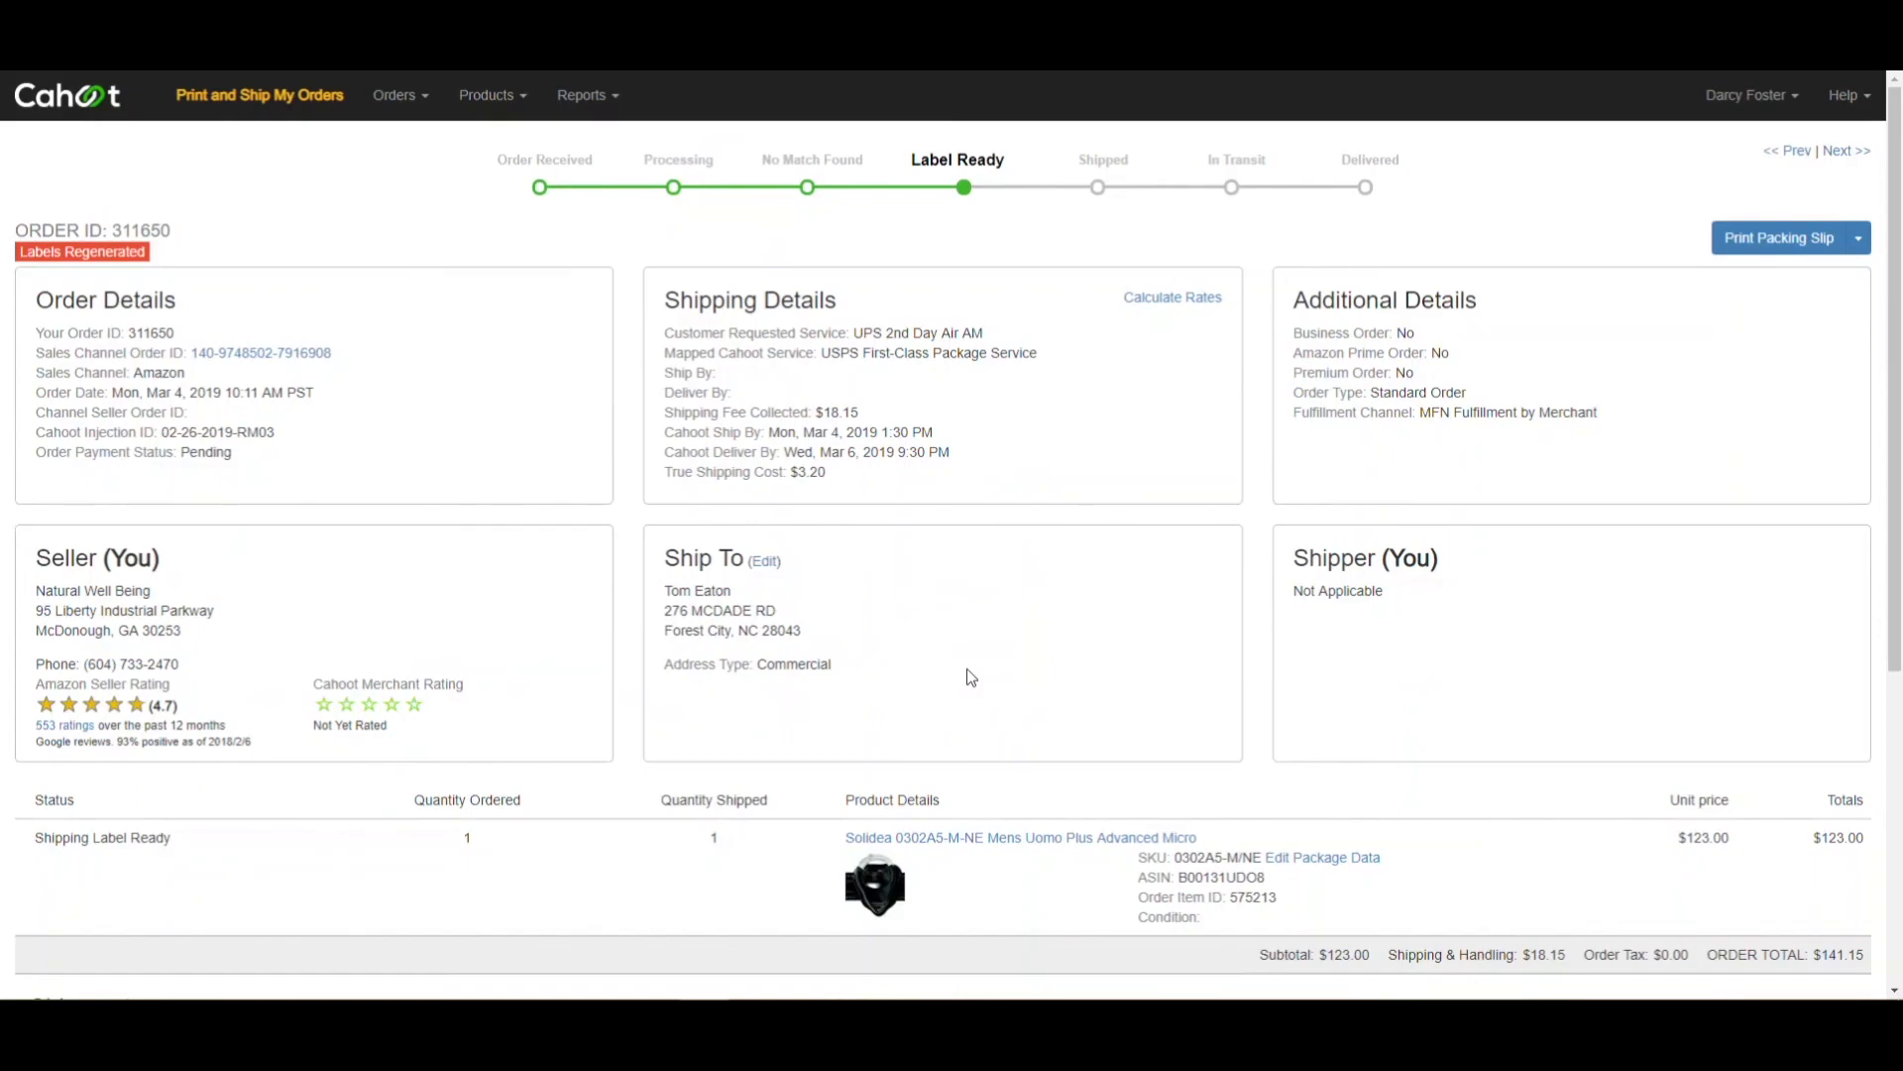
# Void the UPS Ground shipping label of Package 1 and check the order's Shipments section
pyautogui.scroll(-5, 967, 668)
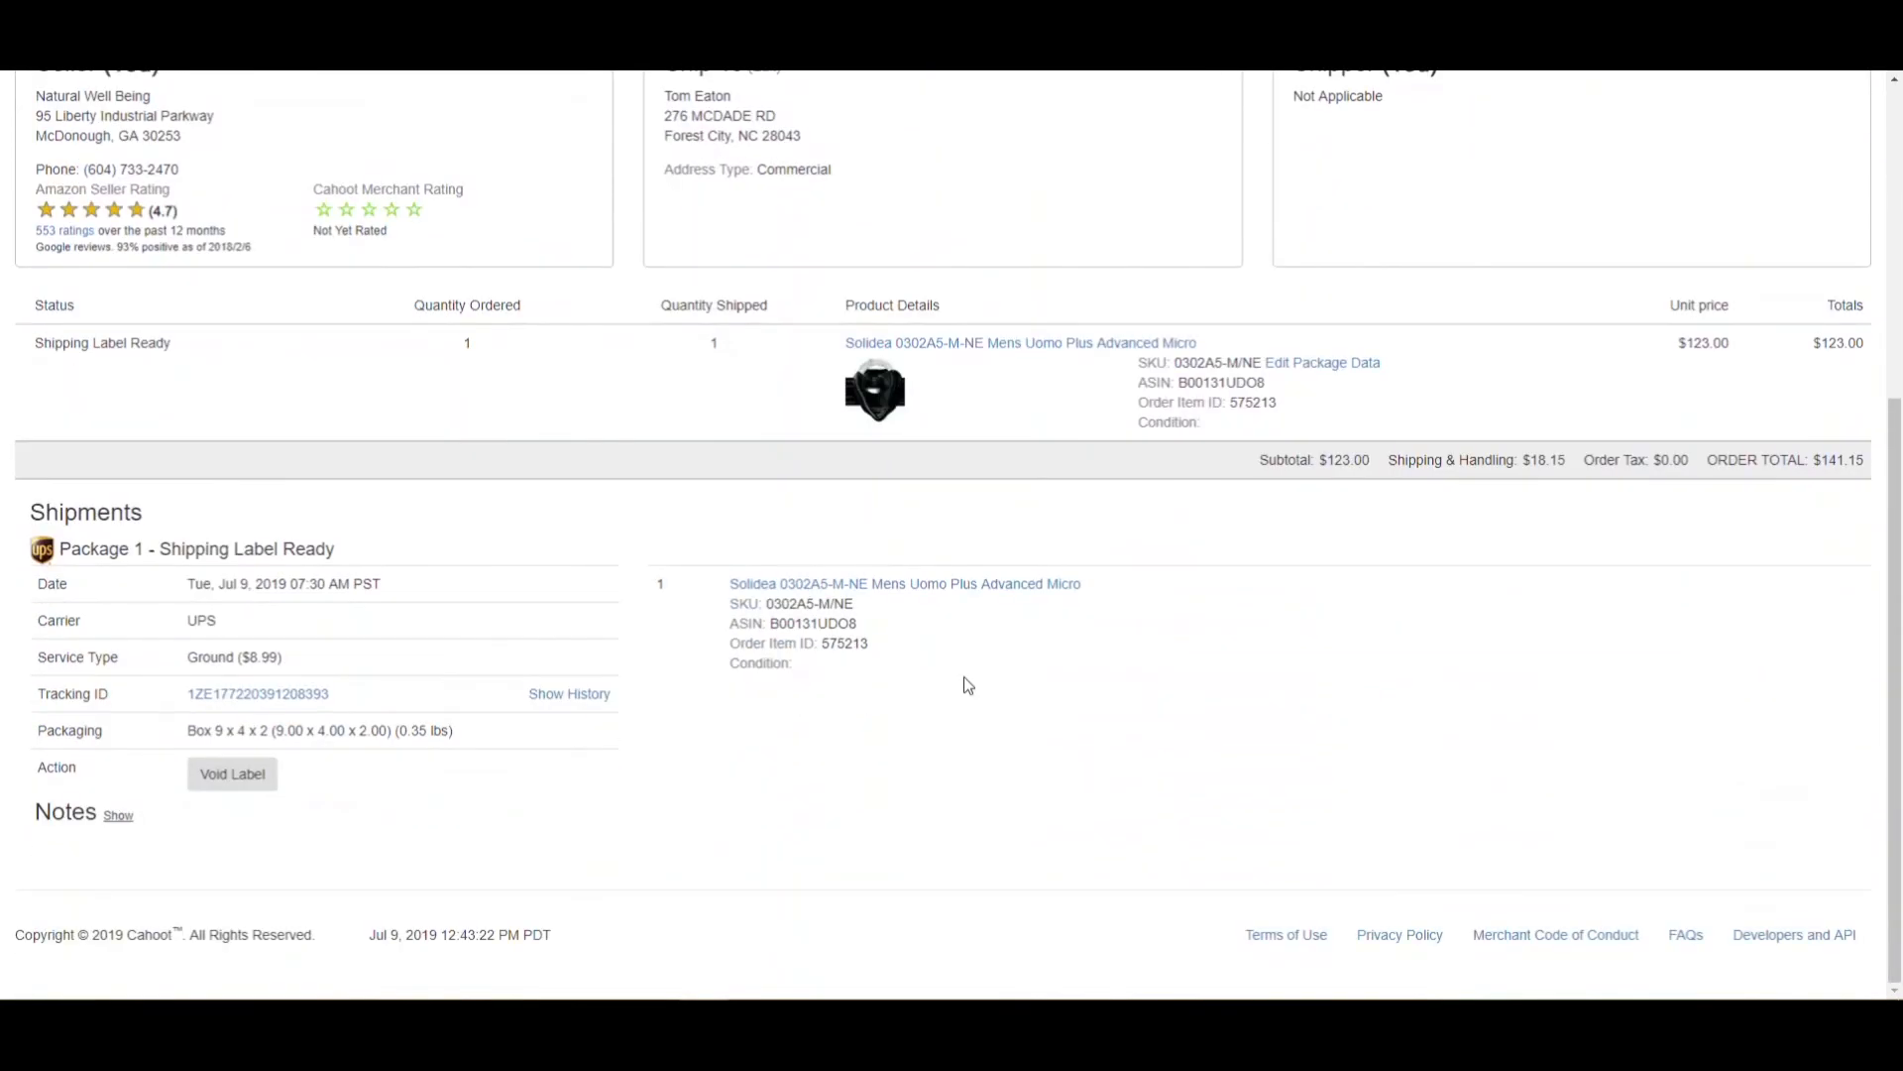
pyautogui.click(248, 785)
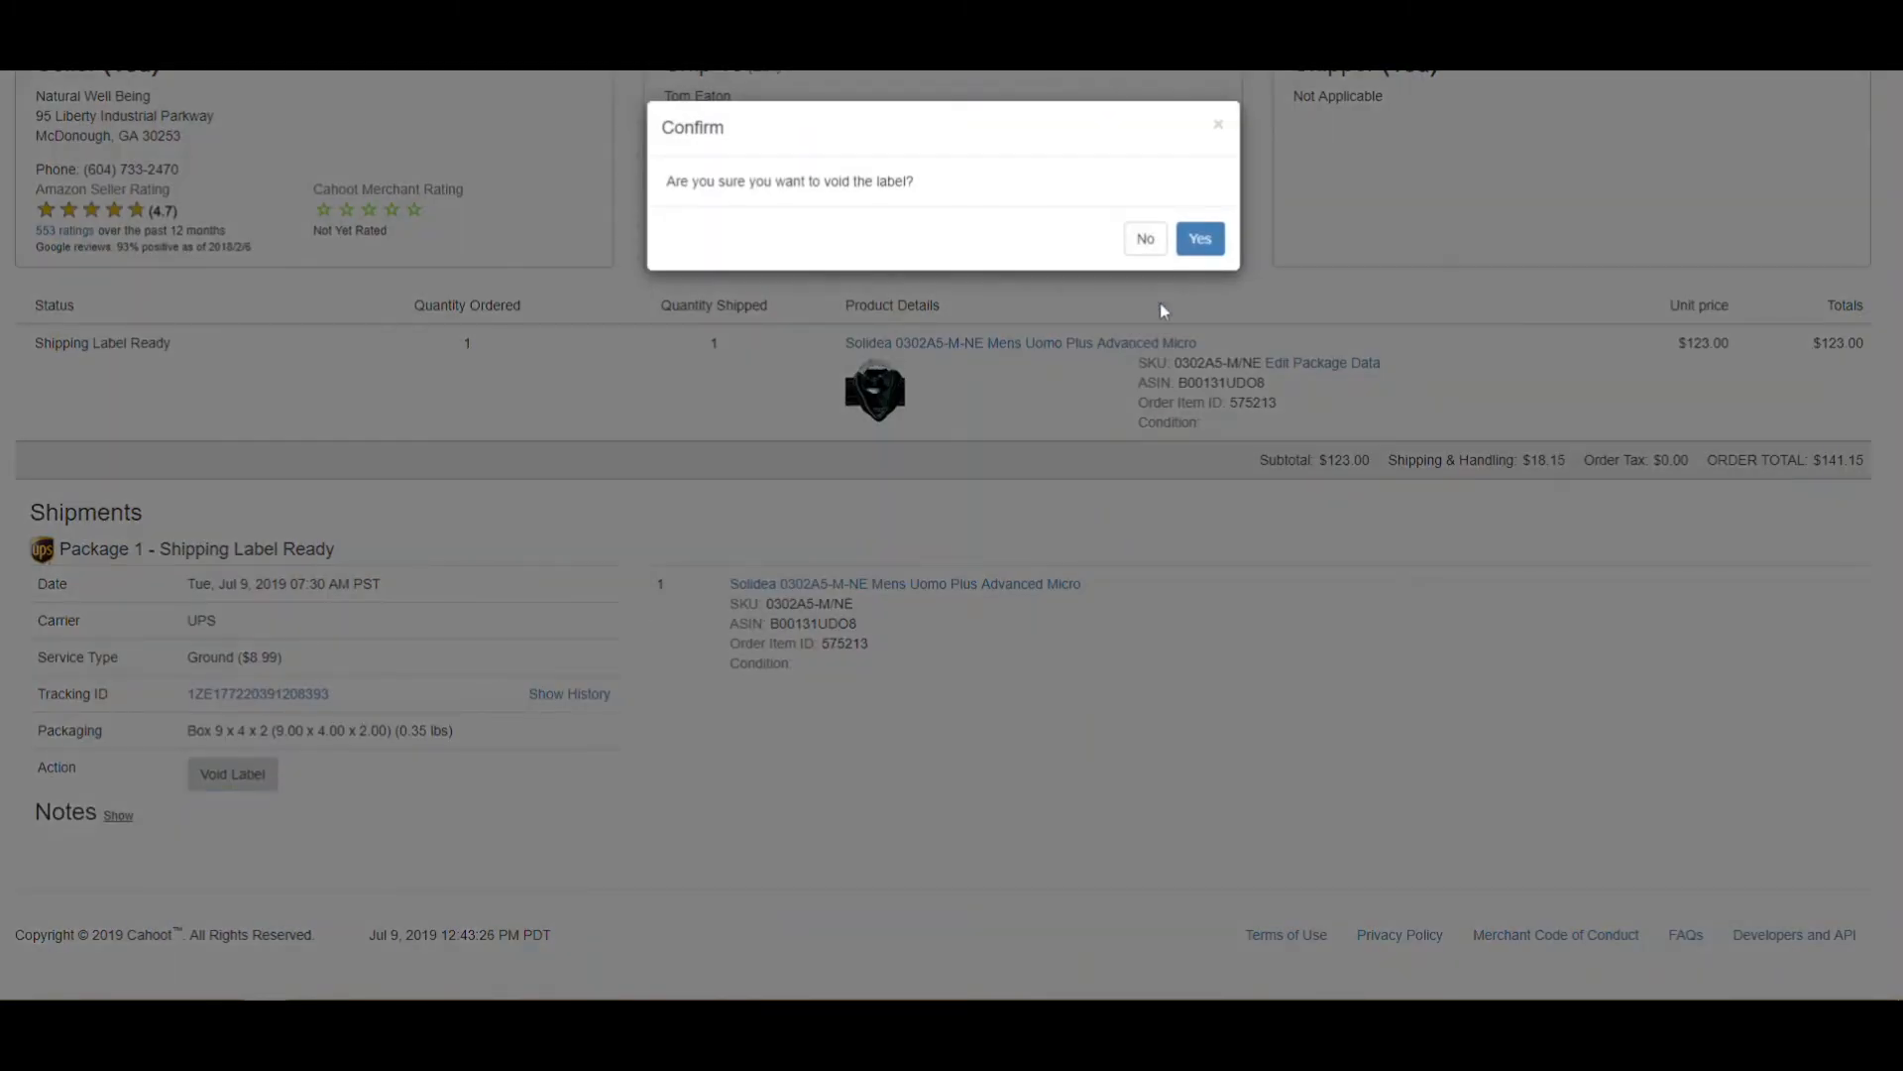
pyautogui.click(1198, 248)
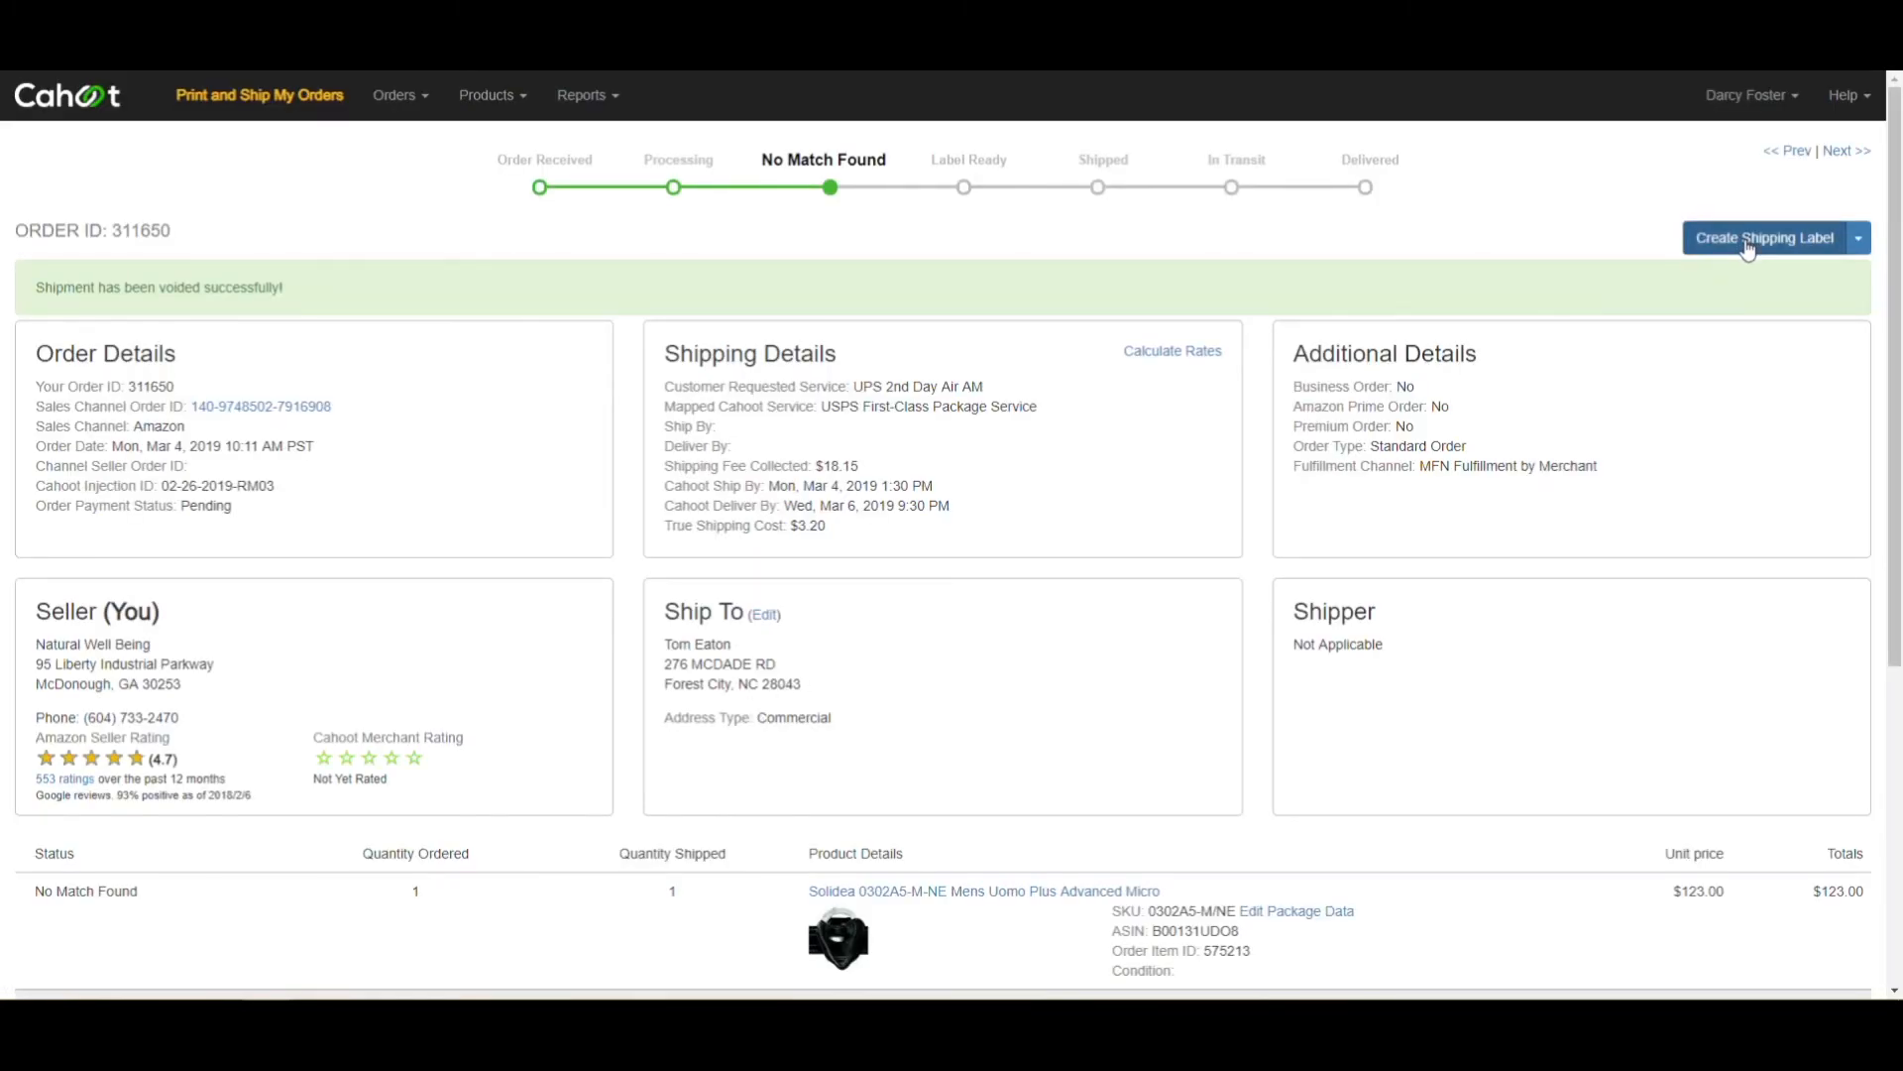
pyautogui.scroll(-5, 1631, 383)
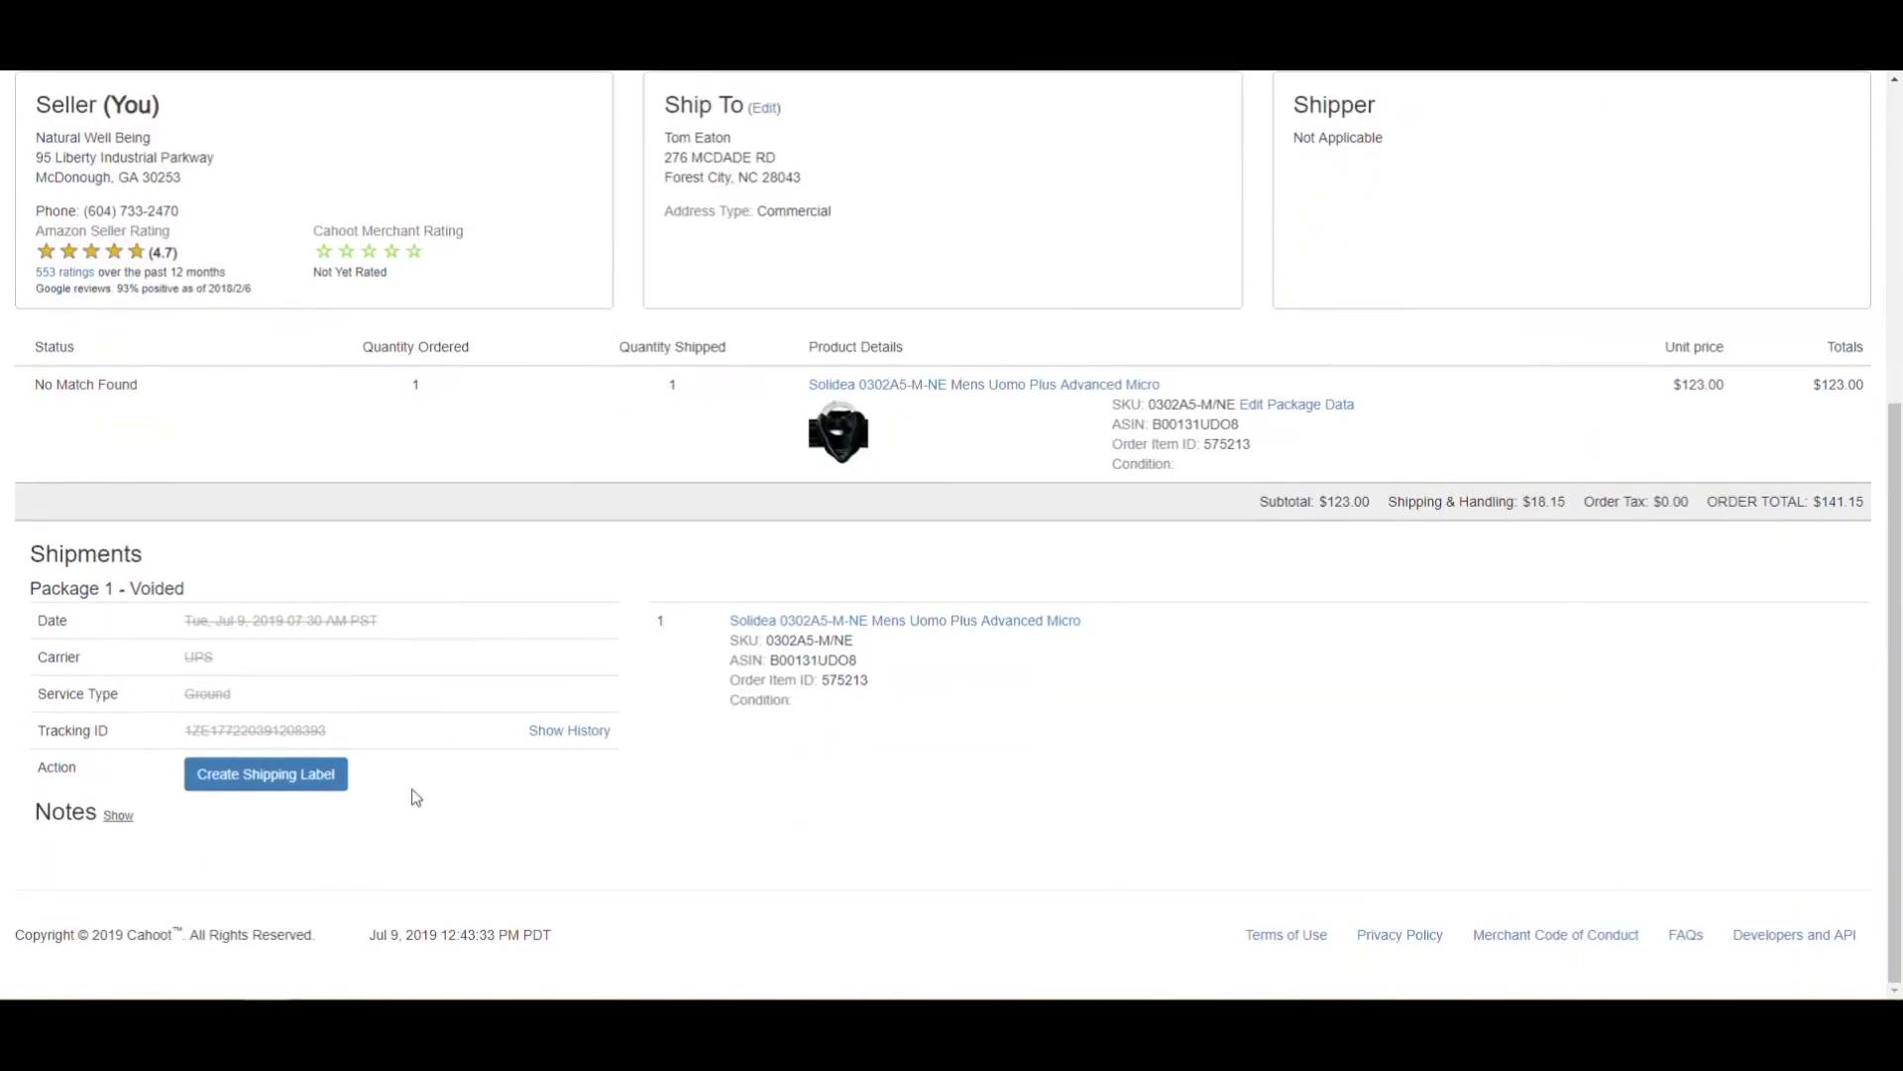